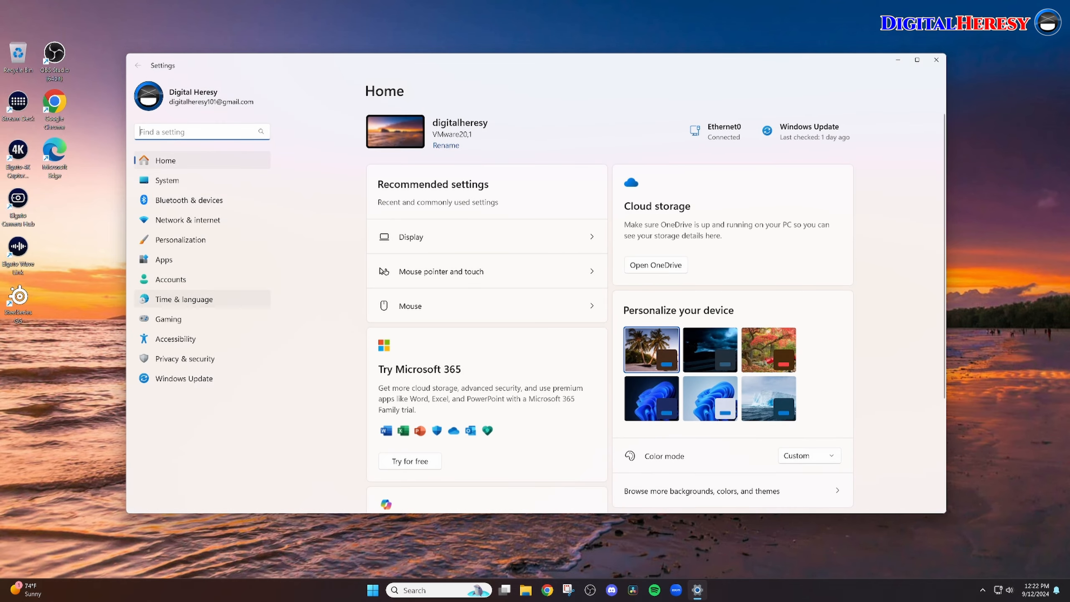
# - Look through the Privacy & security page, from Windows permissions down to the full list of app permissions
pyautogui.click(185, 361)
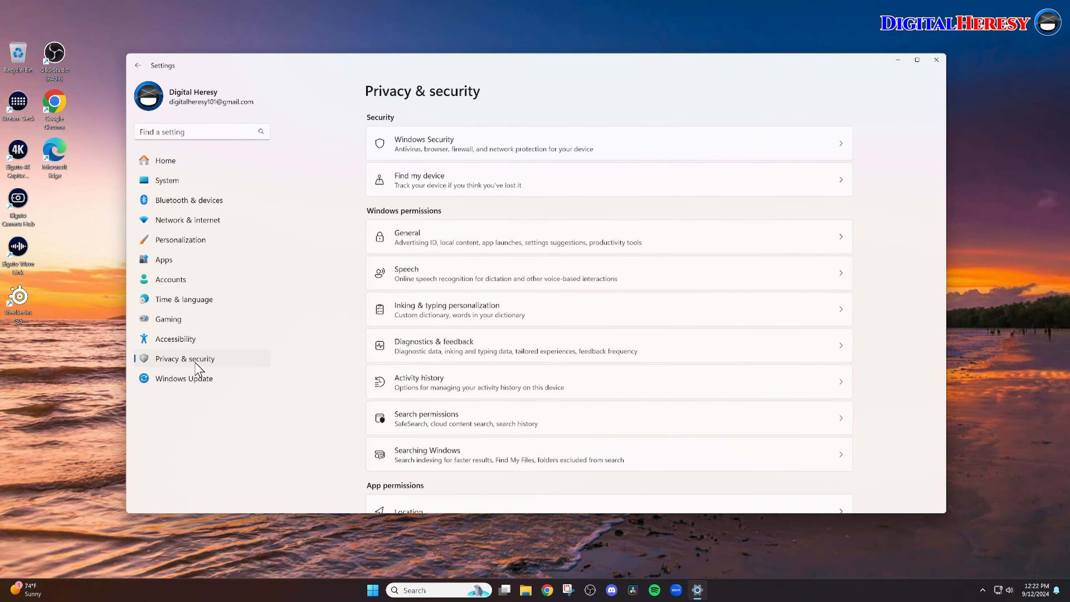
pyautogui.scroll(-1, 620, 154)
pyautogui.scroll(-5, 619, 153)
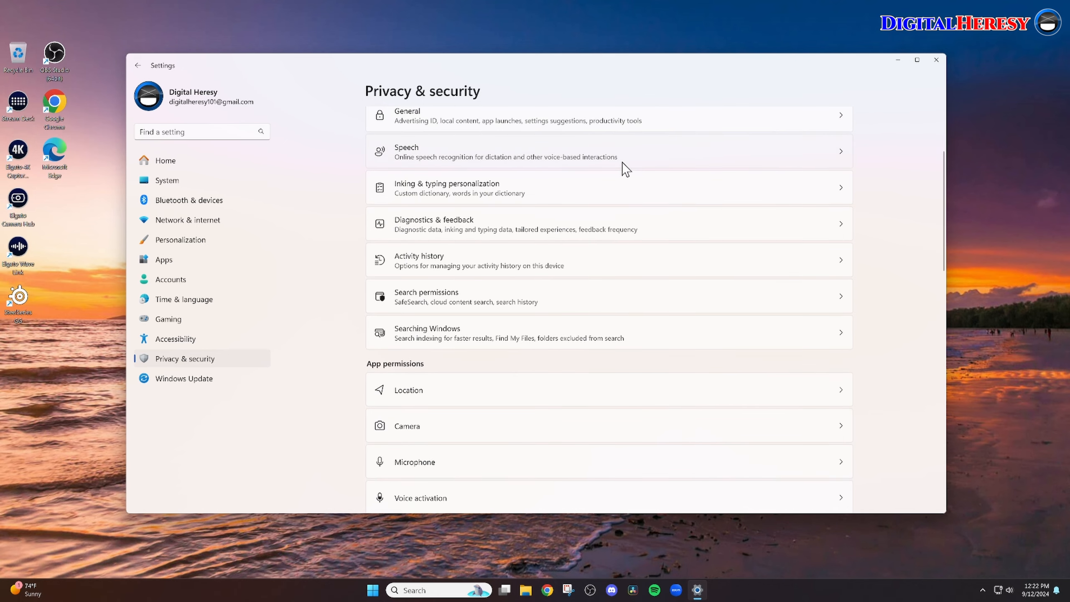
pyautogui.scroll(-6, 625, 171)
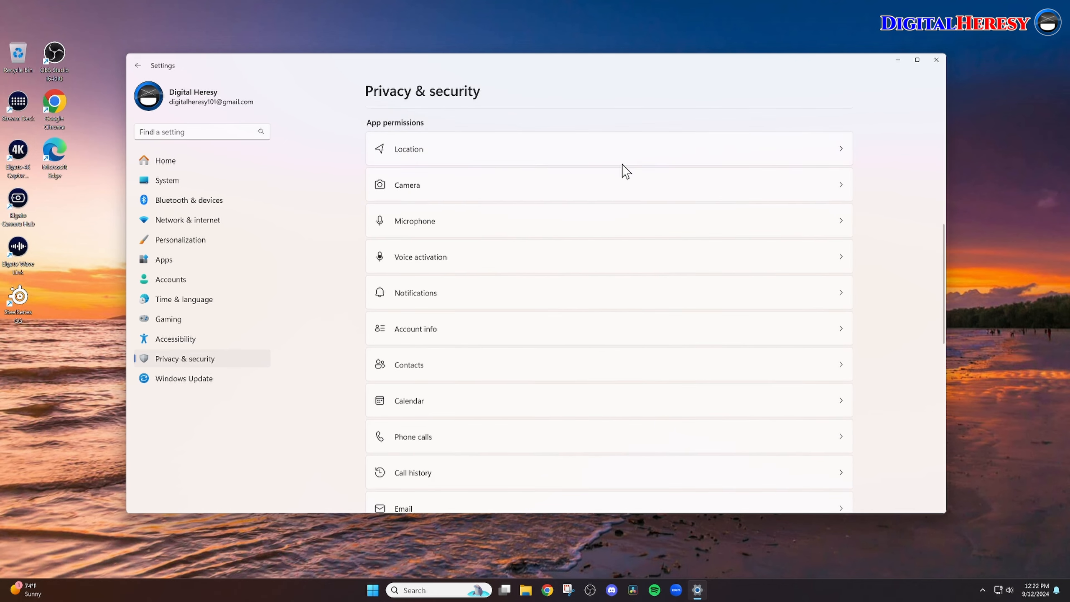
pyautogui.scroll(-4, 626, 170)
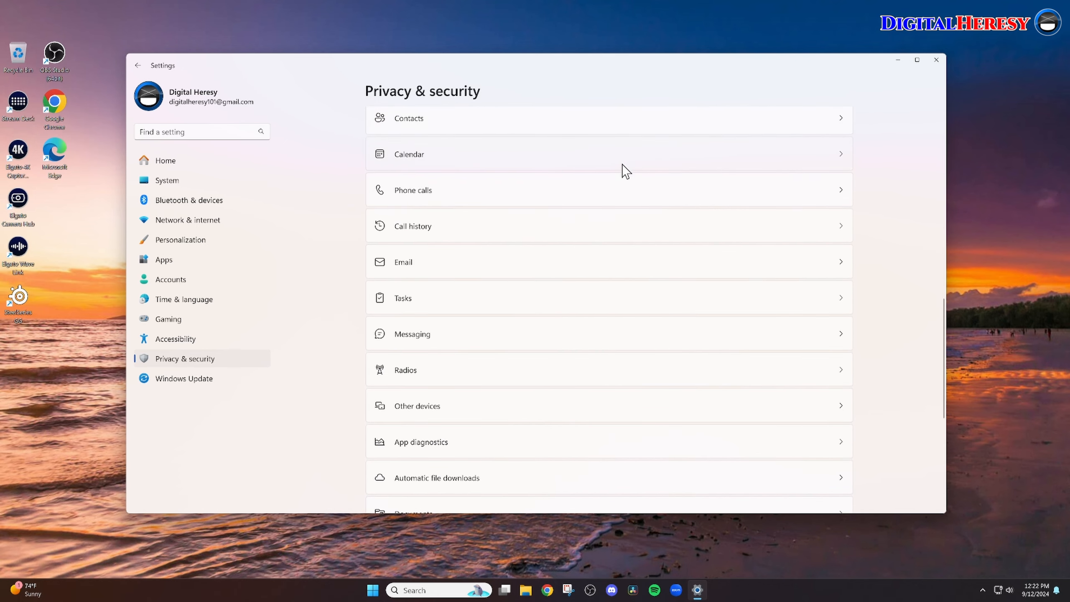
pyautogui.scroll(-2, 625, 171)
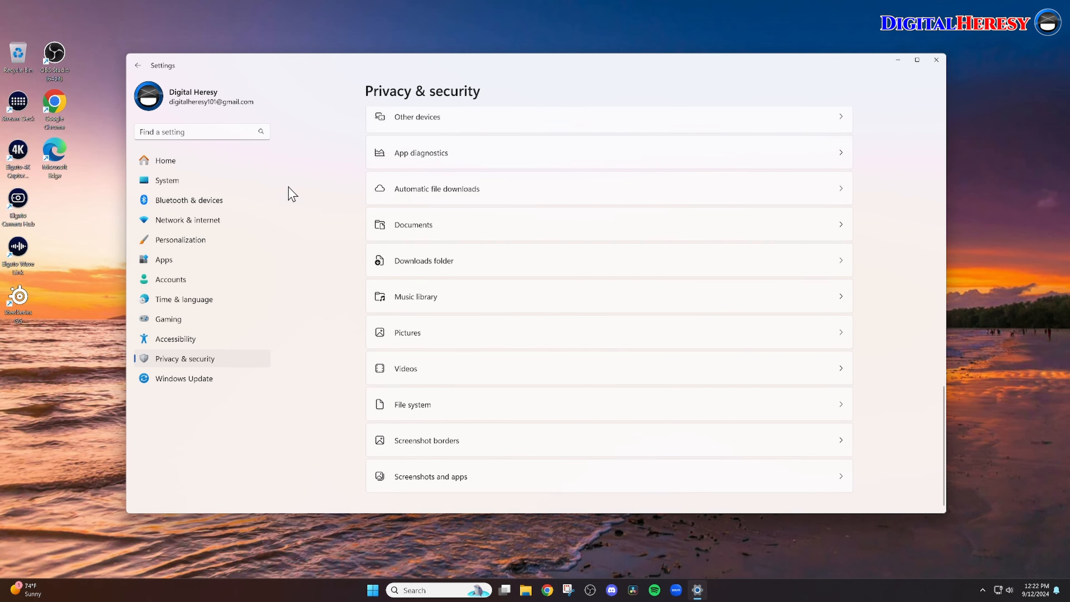
# - Look over the System, Bluetooth & devices, Network & internet, Personalization, Accounts, Gaming and Windows Update settings pages
pyautogui.click(181, 184)
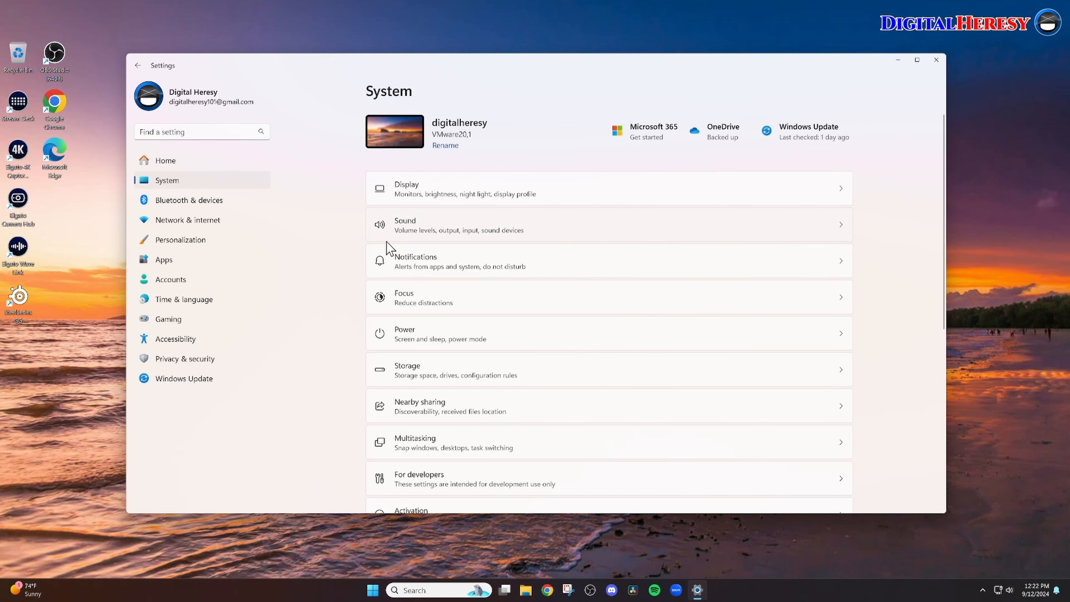
pyautogui.click(217, 204)
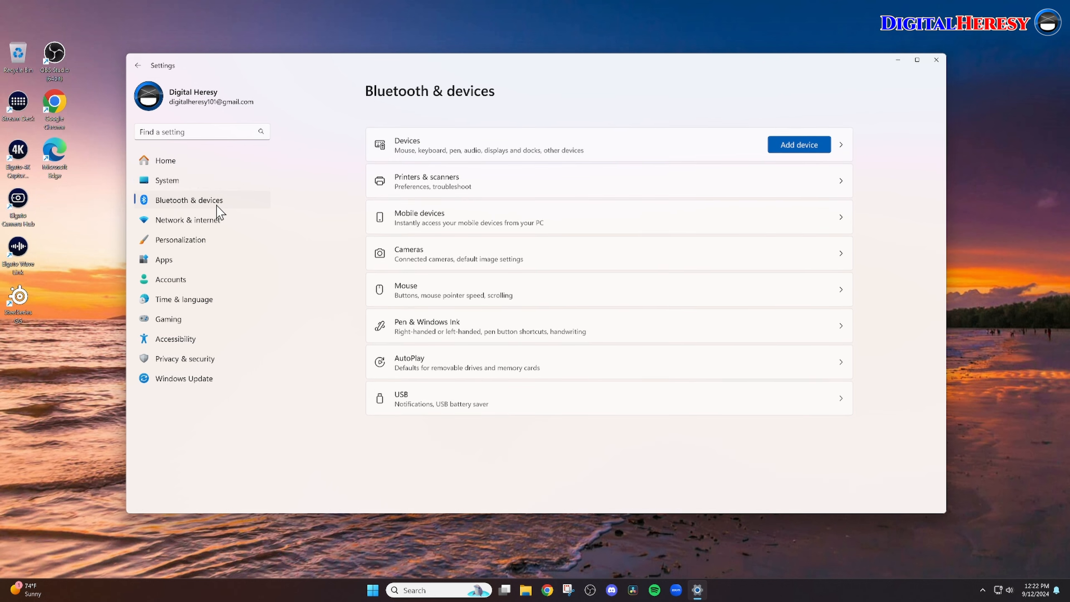
pyautogui.click(216, 221)
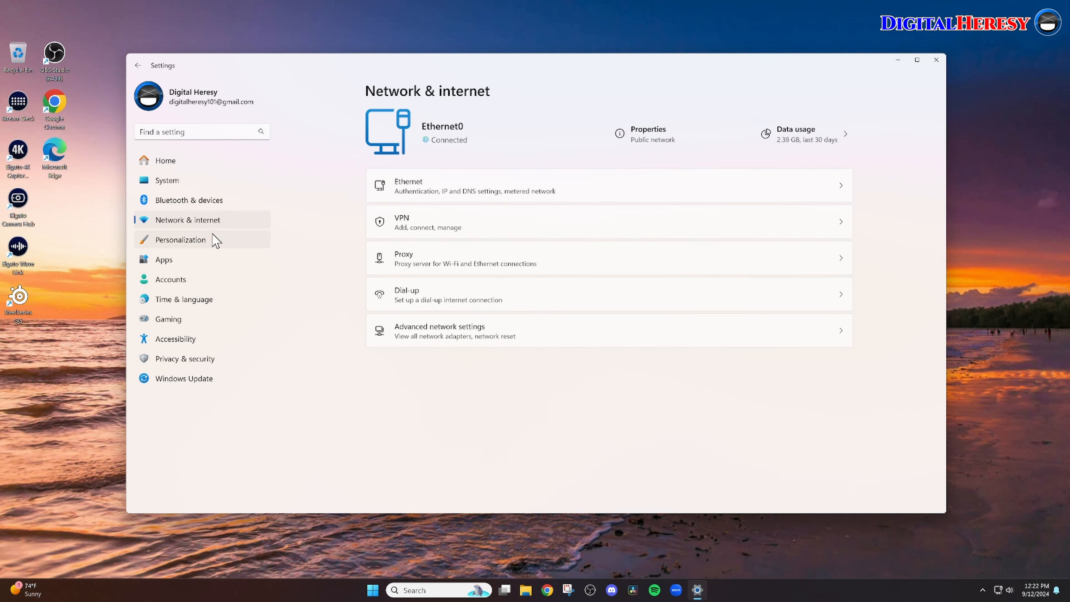
pyautogui.click(213, 243)
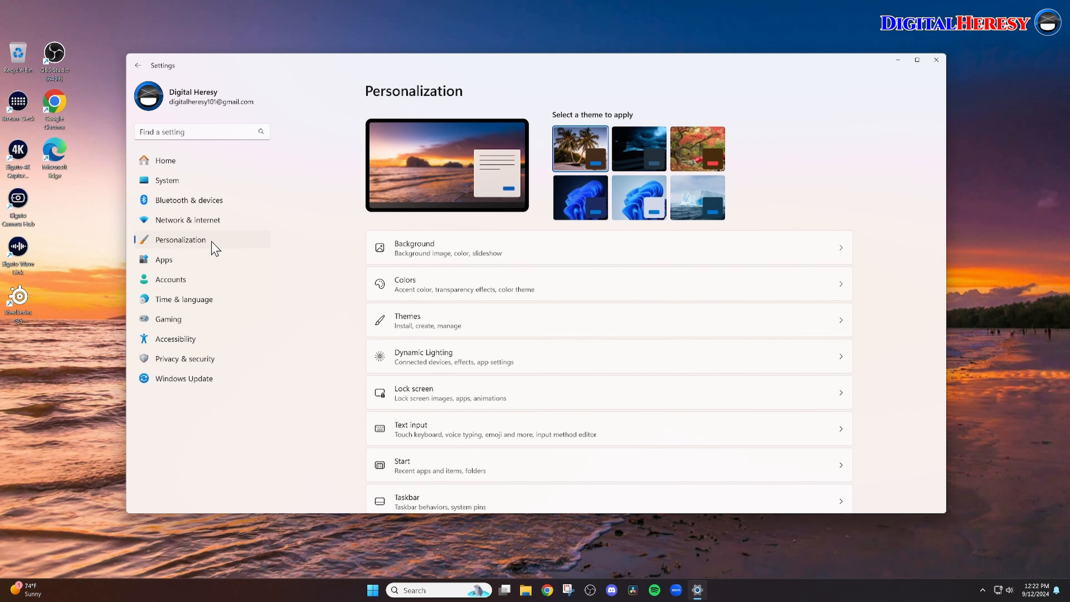
pyautogui.click(208, 278)
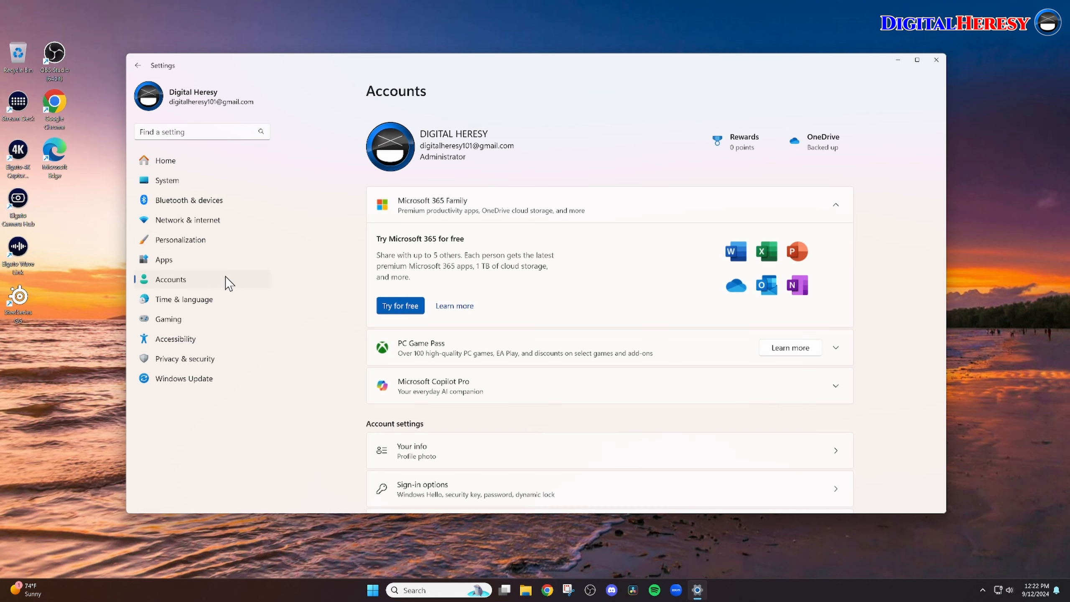
pyautogui.scroll(-8, 344, 262)
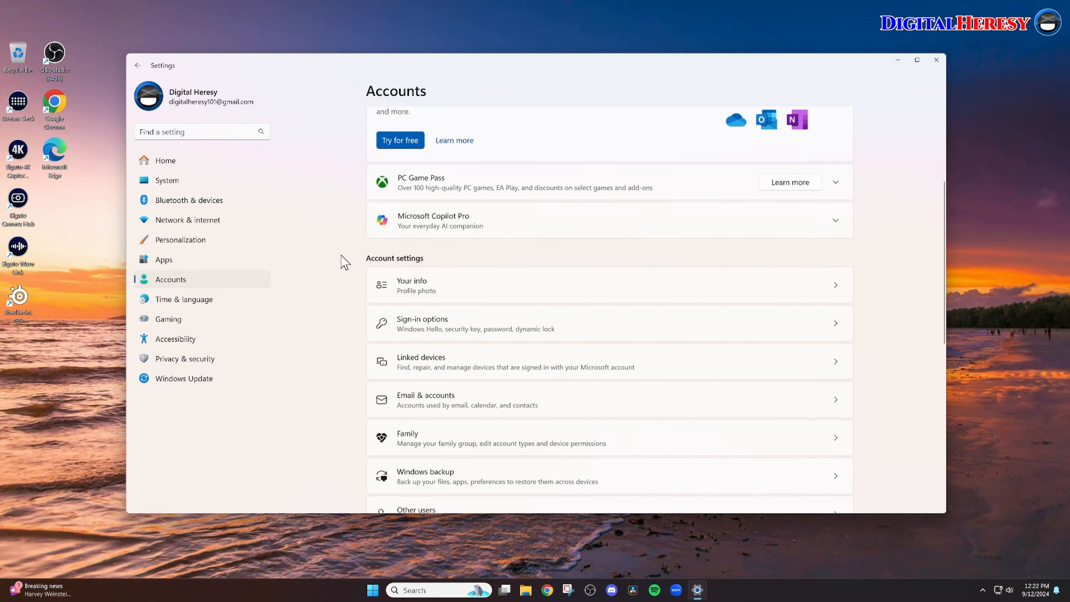
pyautogui.scroll(-5, 344, 262)
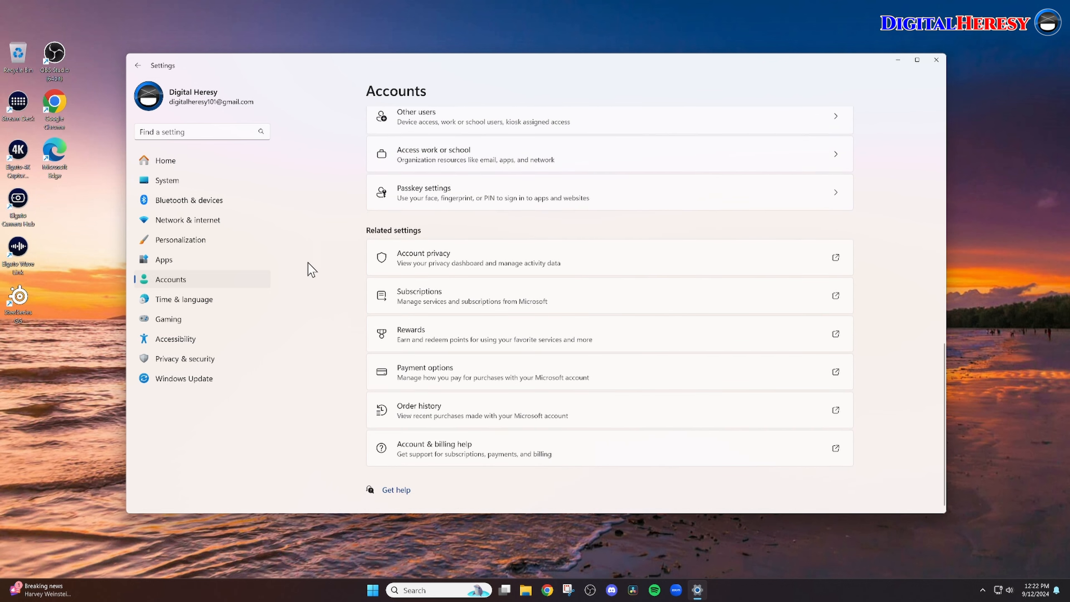
pyautogui.click(201, 324)
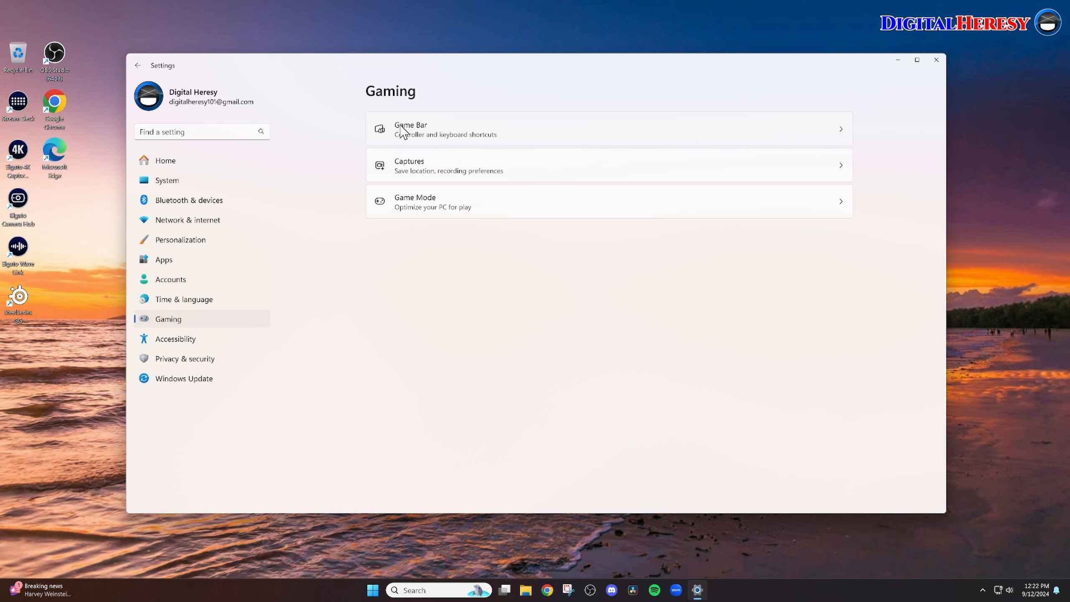
pyautogui.click(204, 382)
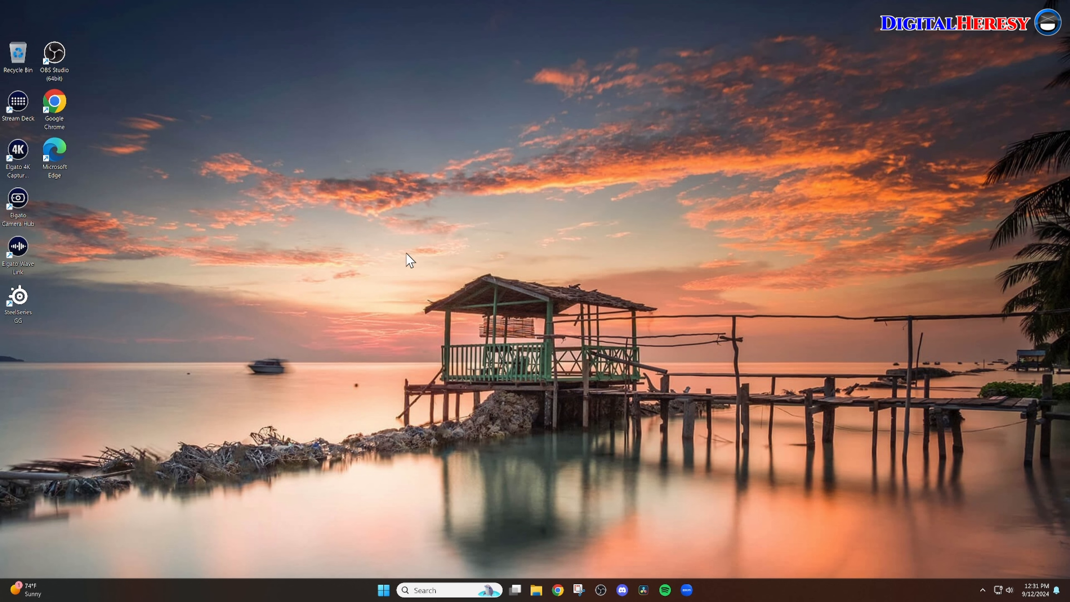
# - Search Windows for "settings", launch the Settings app and go to its Privacy & security page
pyautogui.click(428, 590)
pyautogui.write('settings')
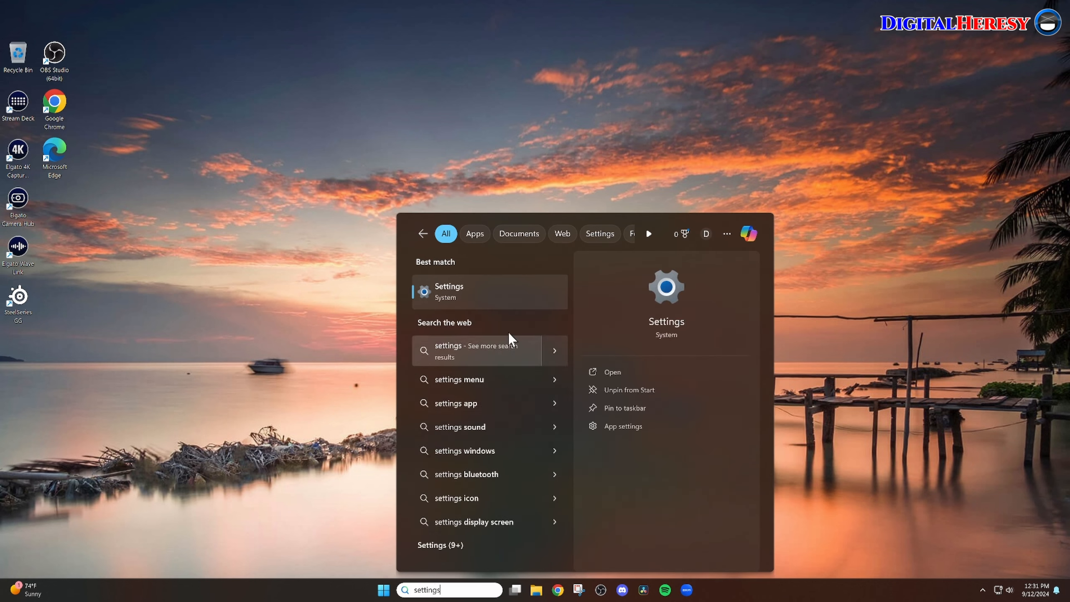
pyautogui.click(482, 293)
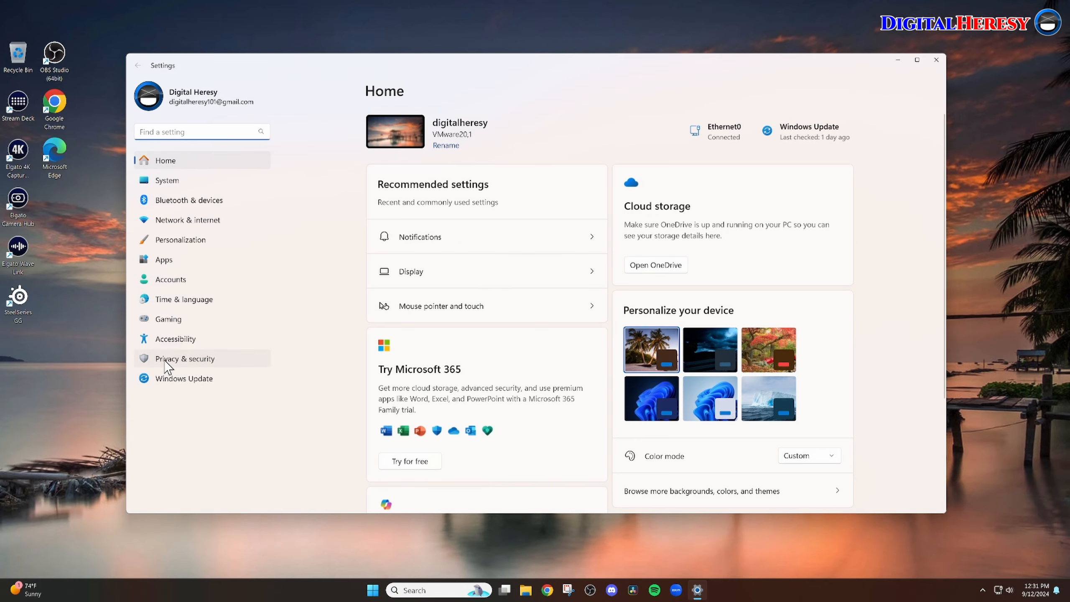
pyautogui.click(227, 366)
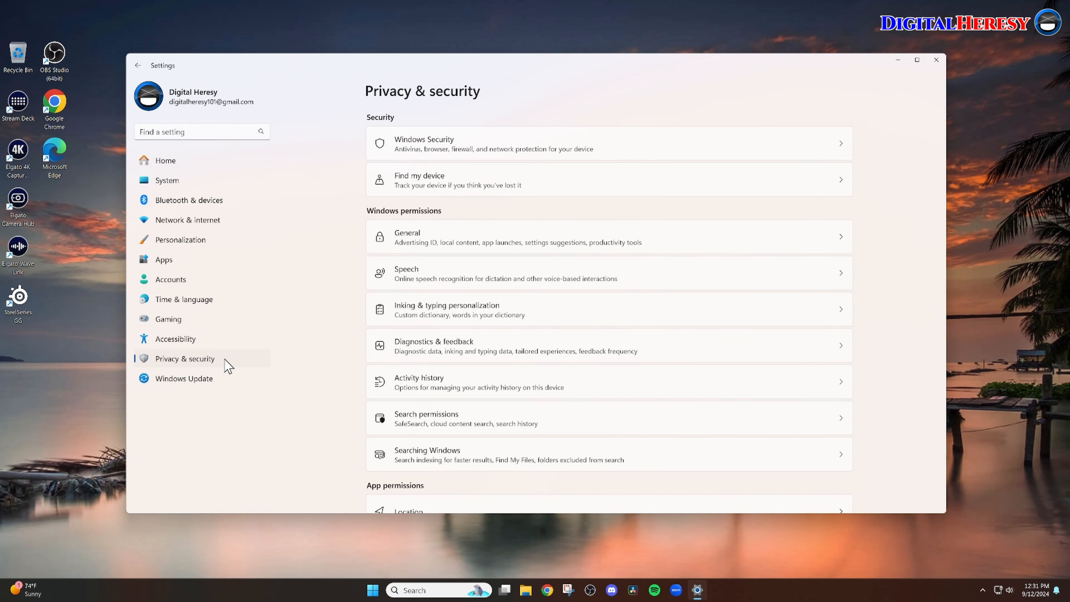
# - Turn off all five General privacy options: advertising ID, language list access, app launch tracking, suggested content and Settings notifications
pyautogui.click(497, 242)
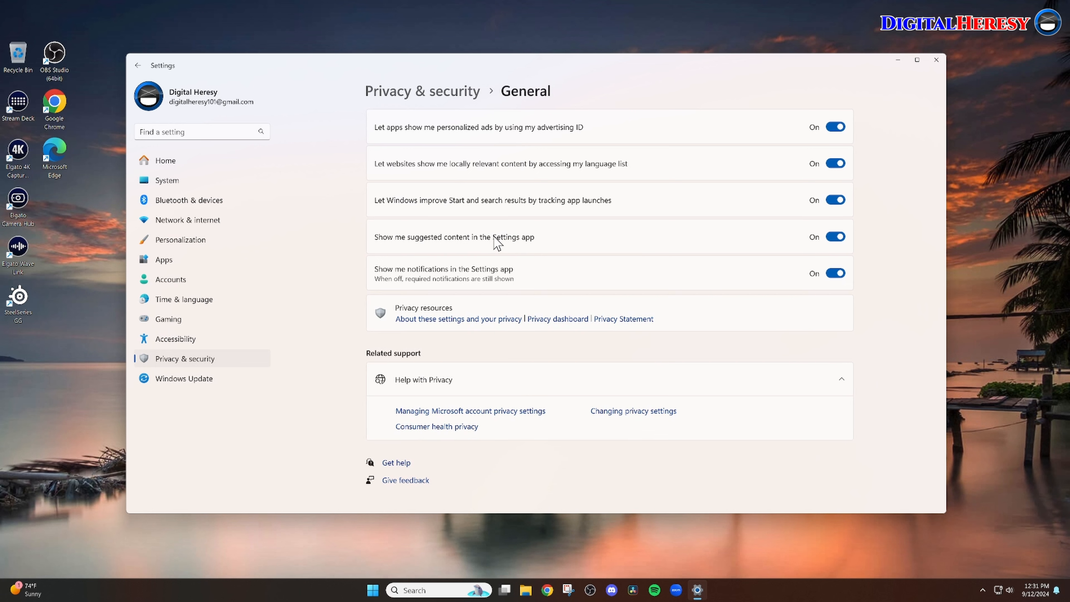
pyautogui.click(835, 127)
pyautogui.click(832, 164)
pyautogui.click(835, 200)
pyautogui.click(835, 237)
pyautogui.click(834, 272)
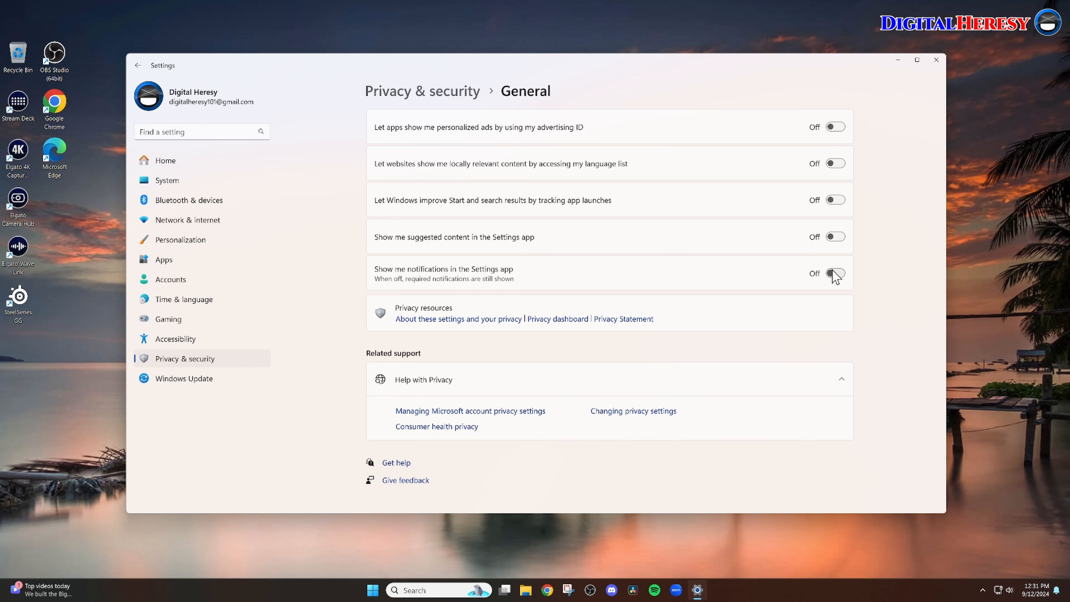
pyautogui.click(399, 93)
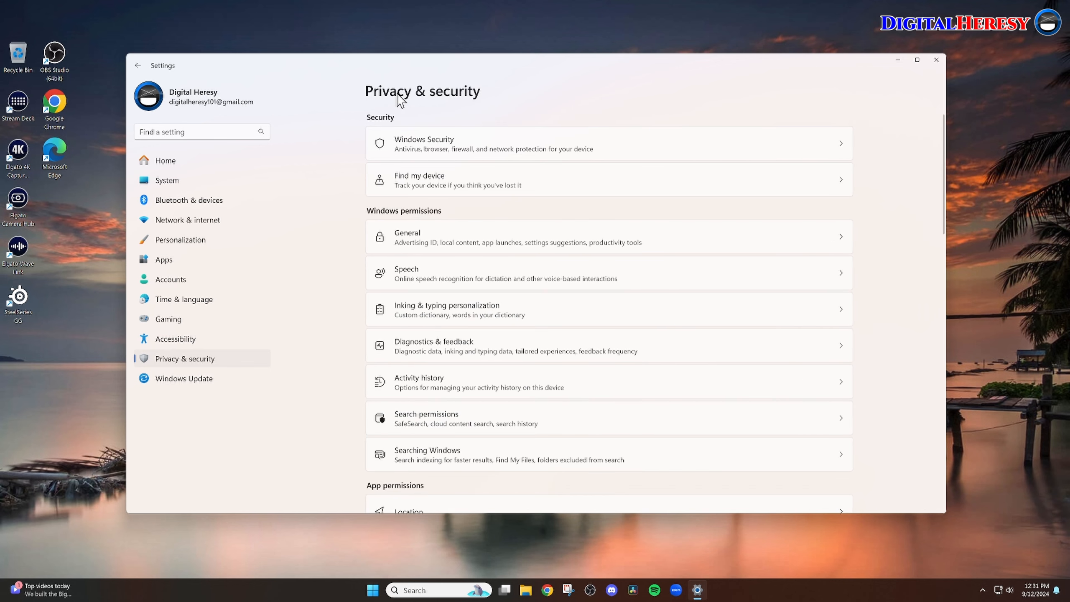
# - Turn off online speech recognition in the Speech permissions and return to Privacy & security
pyautogui.click(496, 284)
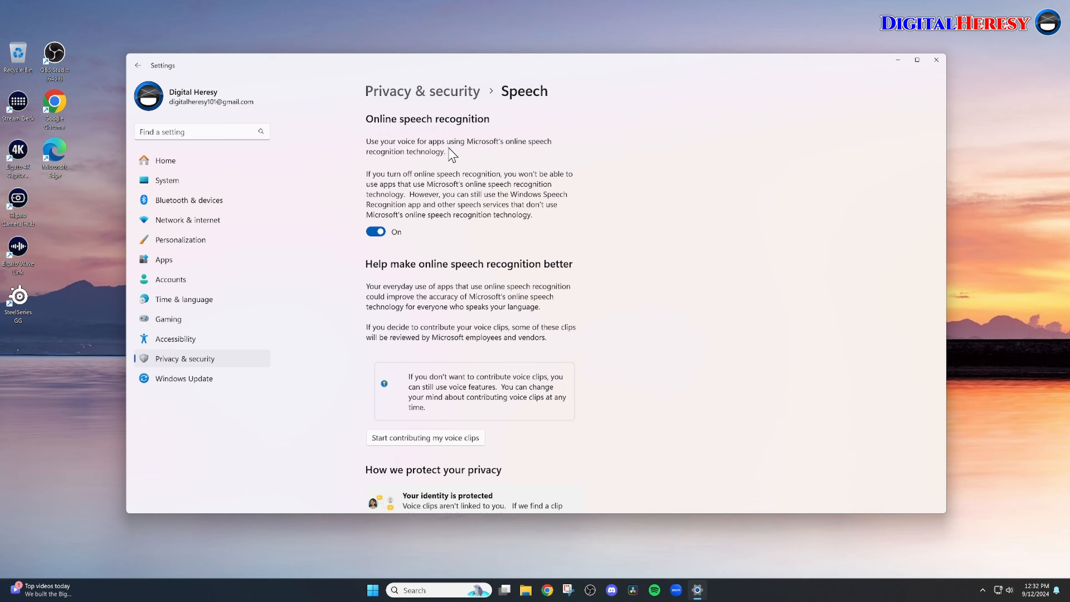
pyautogui.click(375, 232)
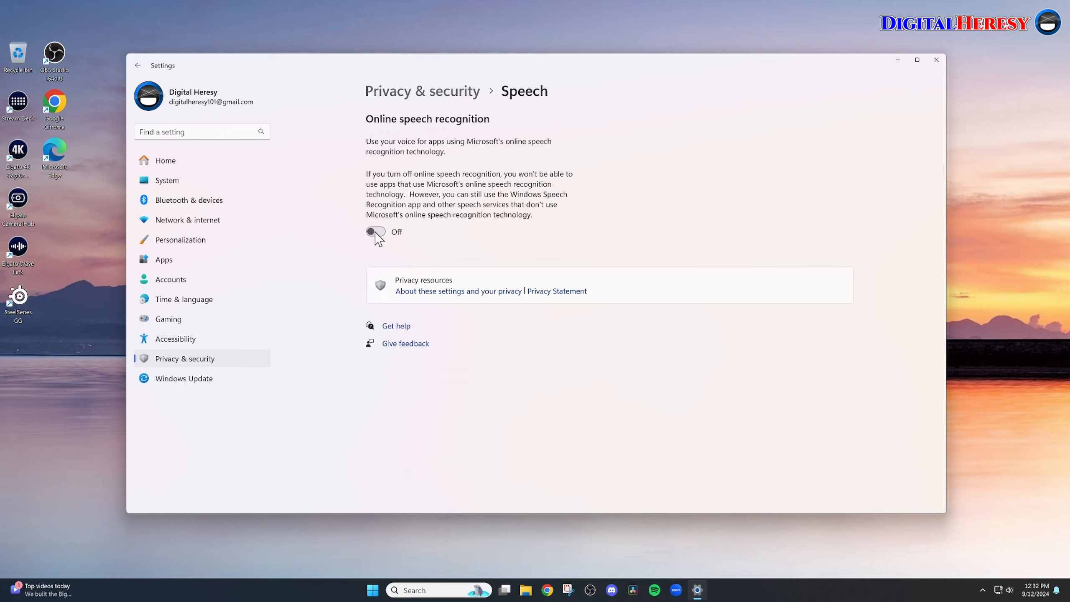
pyautogui.click(406, 97)
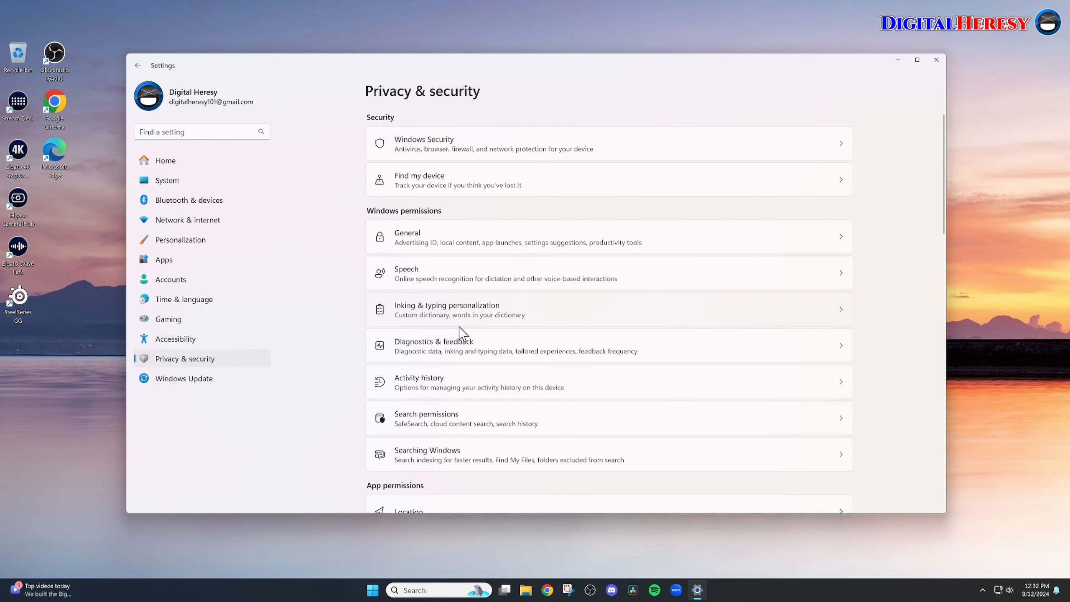
# - In Diagnostics & feedback, turn off sending optional diagnostic data and tailored experiences
pyautogui.click(534, 349)
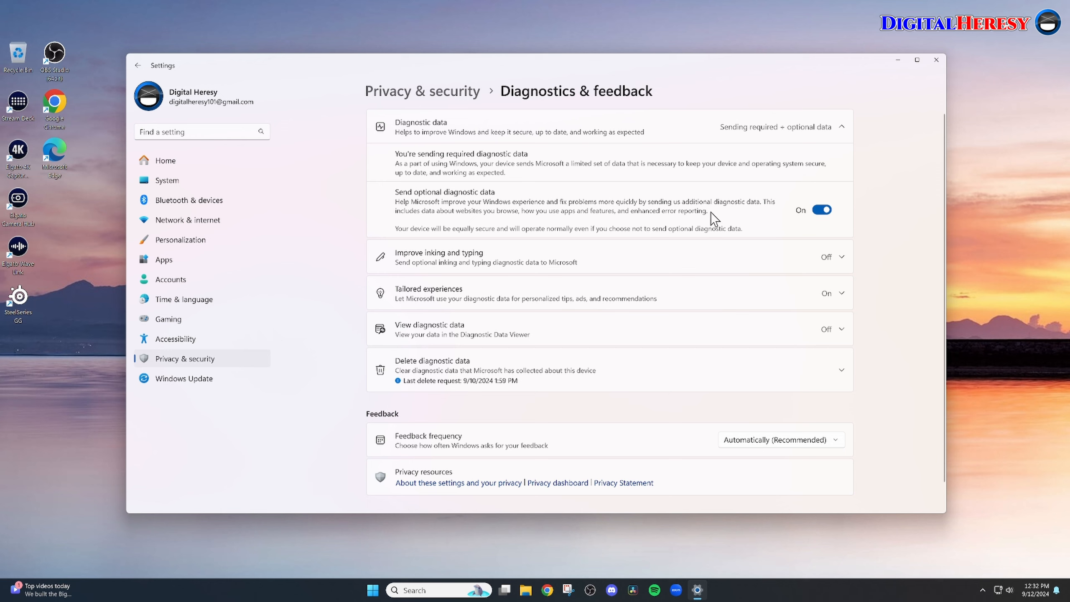
pyautogui.click(820, 210)
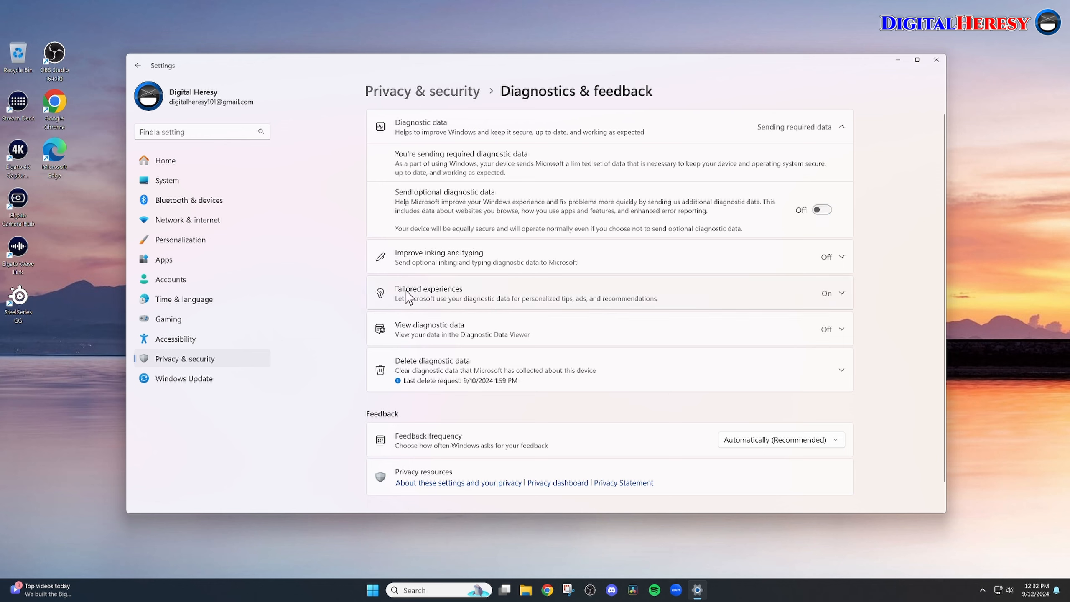
pyautogui.click(531, 299)
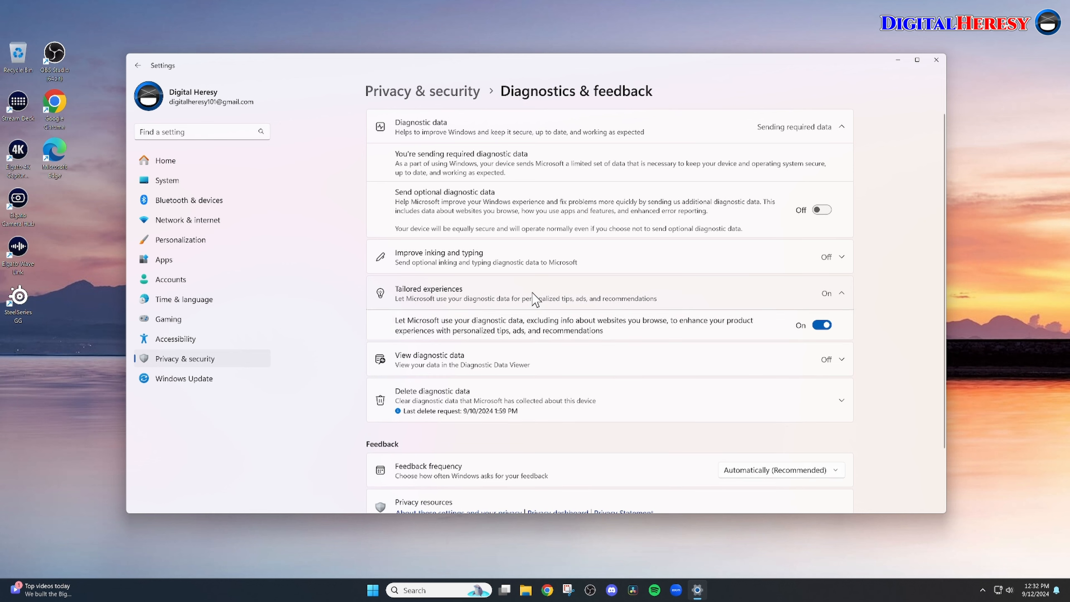
pyautogui.click(820, 327)
pyautogui.click(605, 296)
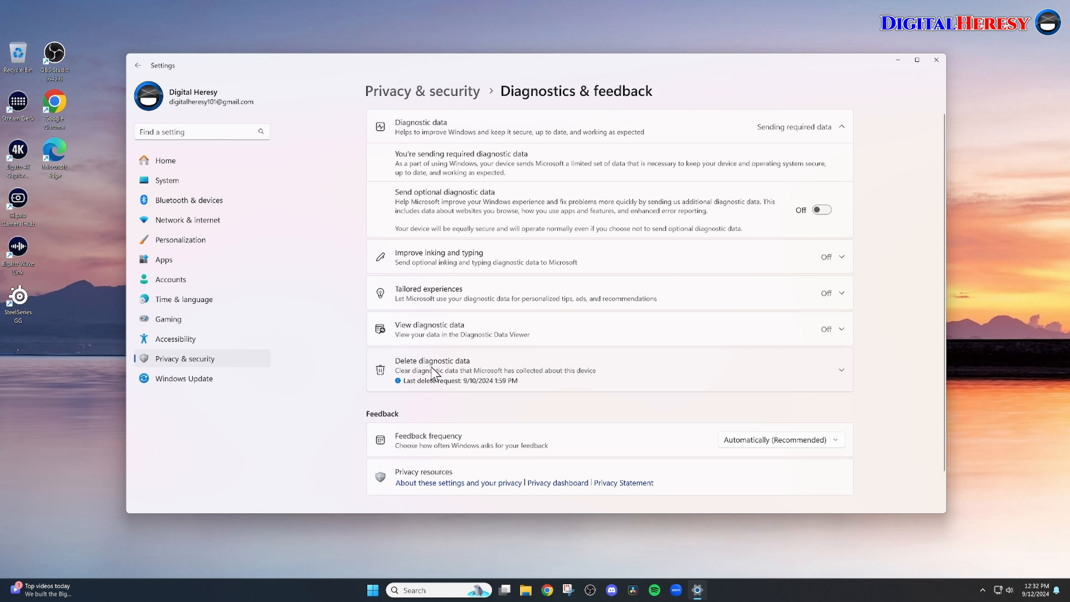
# - Delete the diagnostic data Microsoft has collected about this device, and return to Privacy & security
pyautogui.click(633, 371)
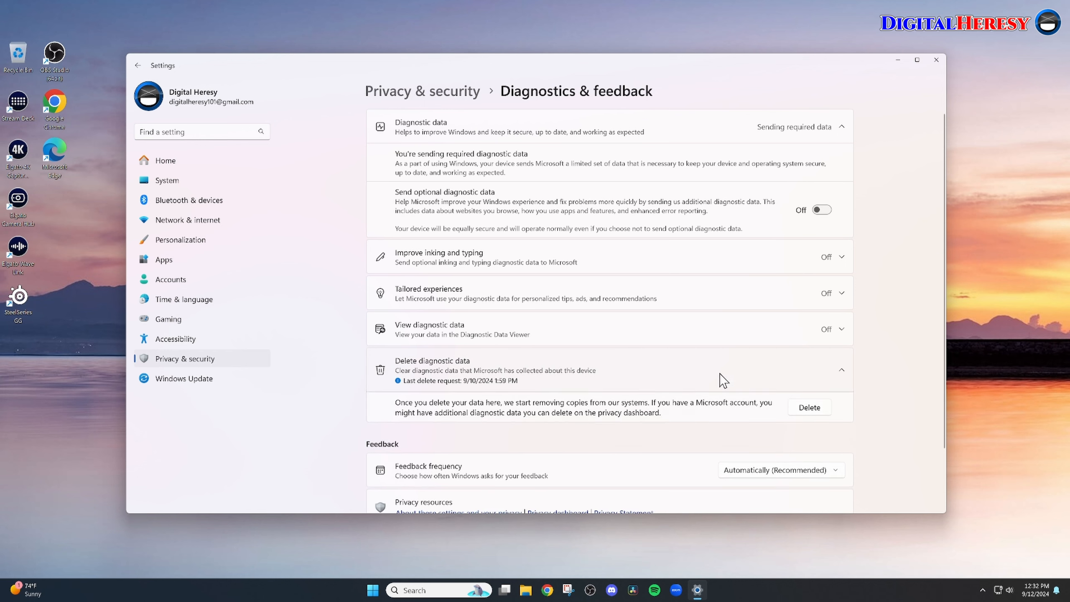
pyautogui.click(807, 411)
pyautogui.click(615, 365)
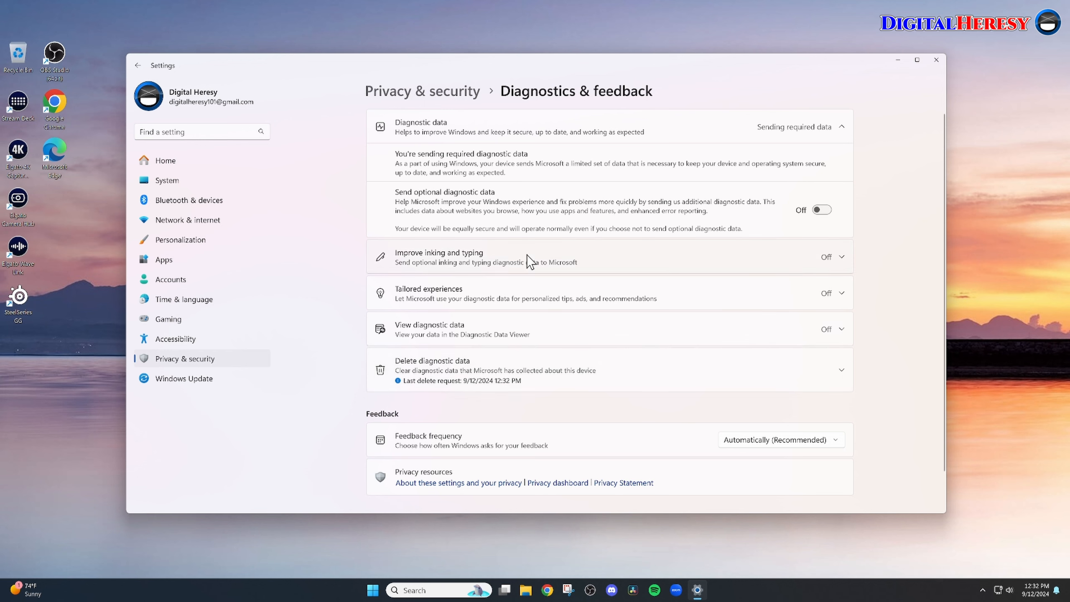
pyautogui.click(441, 101)
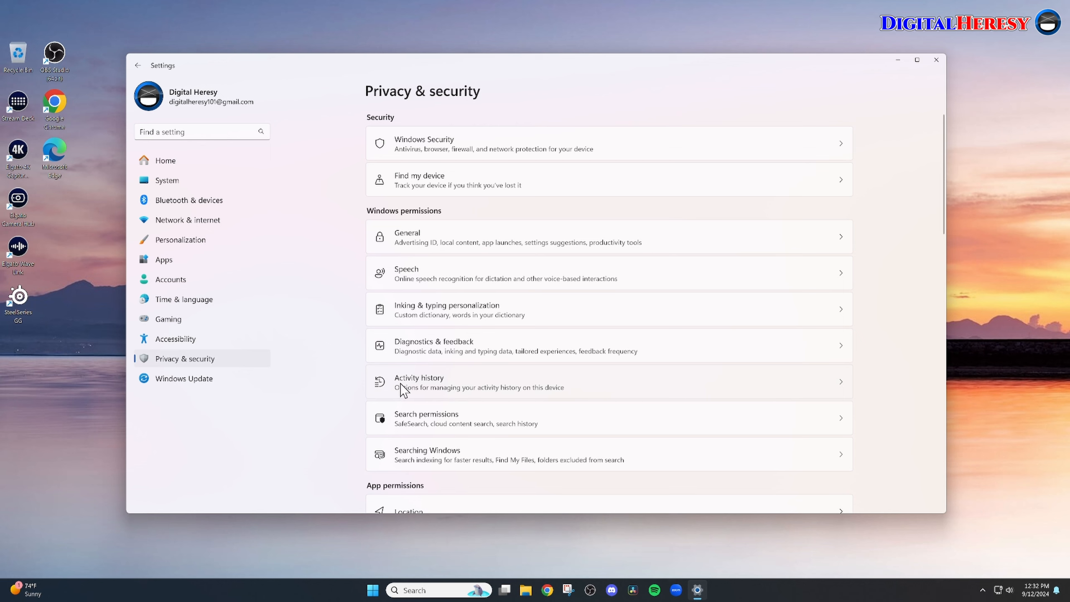
# - Turn off storing activity history on this device and return to Privacy & security
pyautogui.click(564, 380)
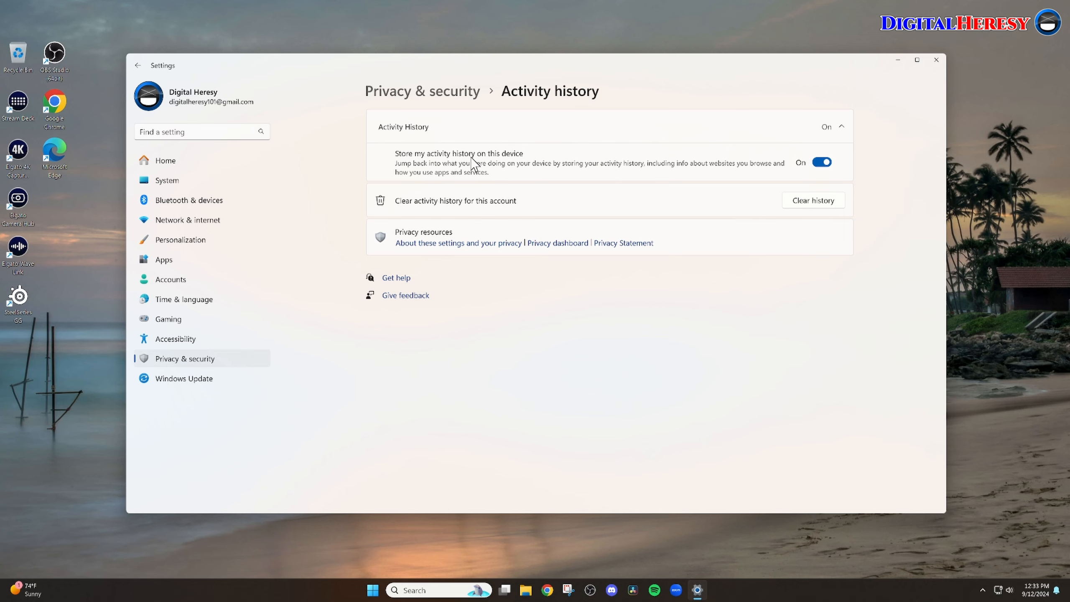
pyautogui.click(819, 164)
pyautogui.click(410, 95)
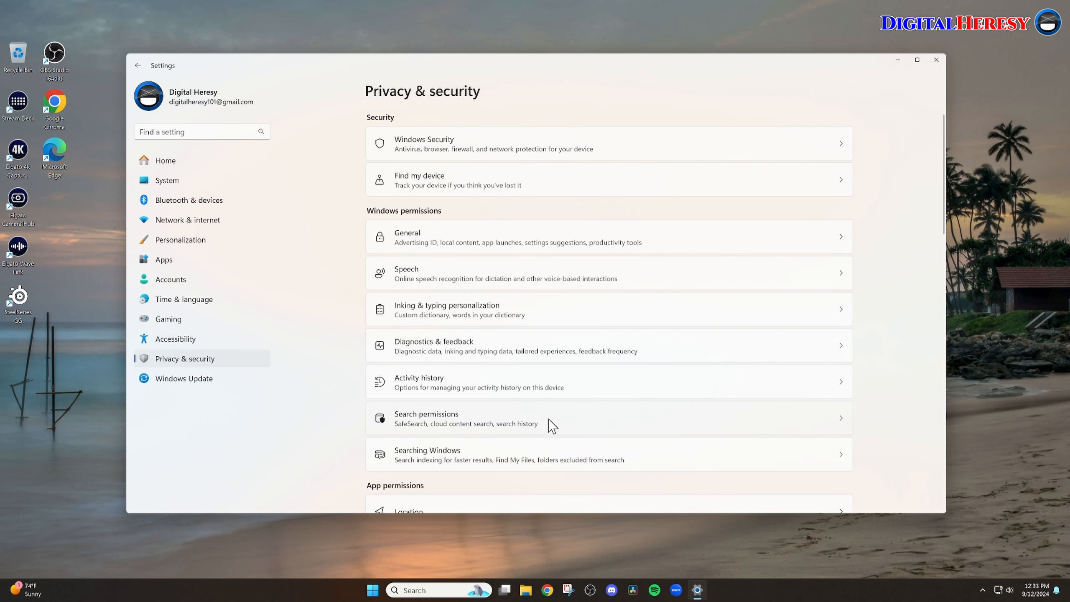
# - Review the SafeSearch and cloud content search options in Search permissions, and return to the Privacy & security list
pyautogui.click(556, 418)
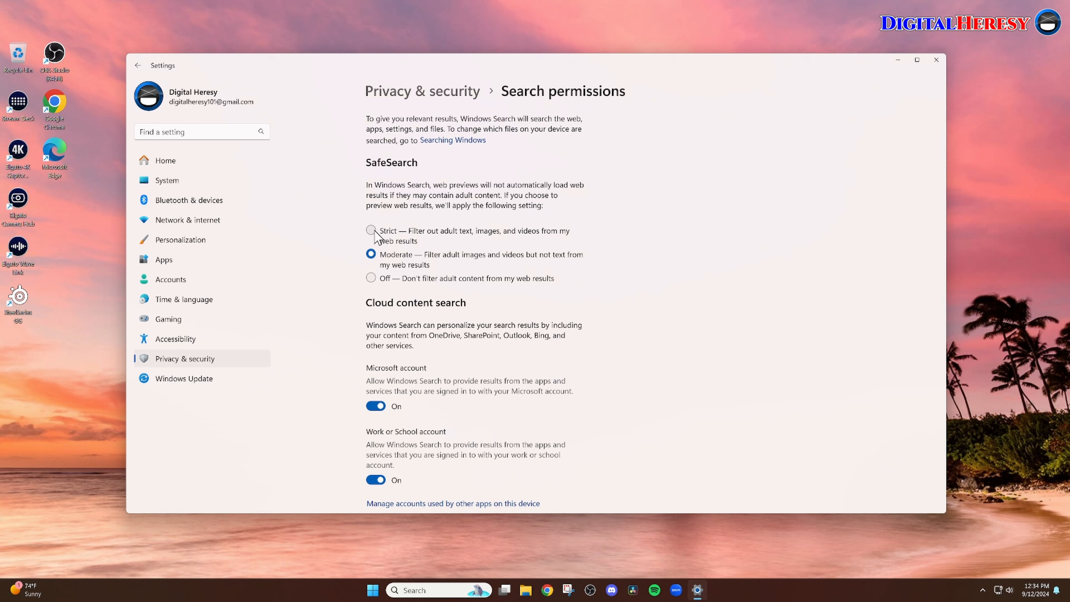
pyautogui.click(425, 98)
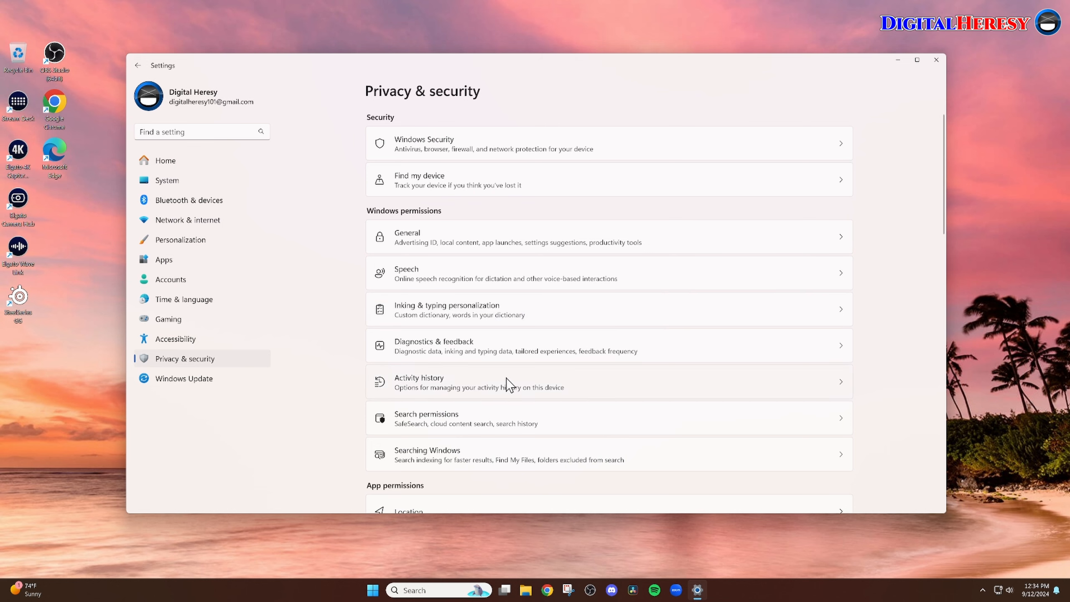
pyautogui.scroll(-3, 507, 384)
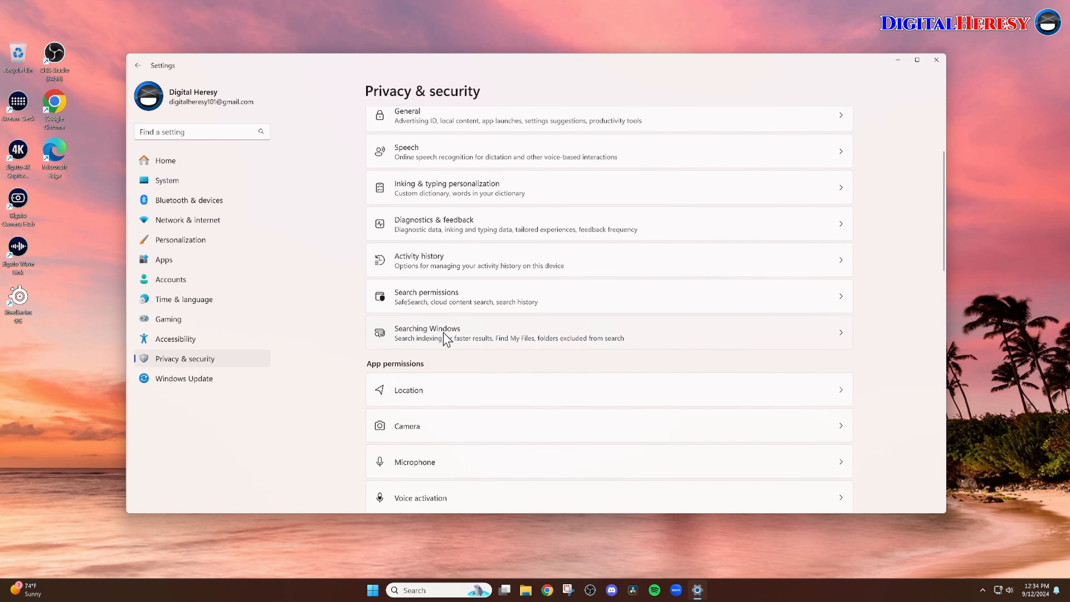
# - In Searching Windows, set Find my files to Enhanced and return to Privacy & security
pyautogui.click(446, 339)
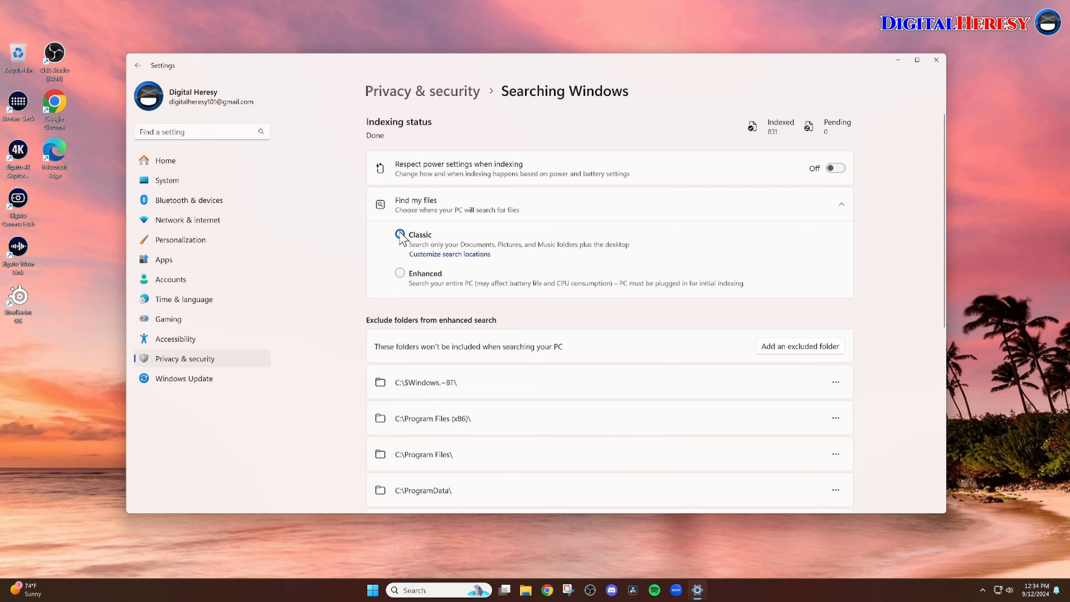
pyautogui.click(400, 273)
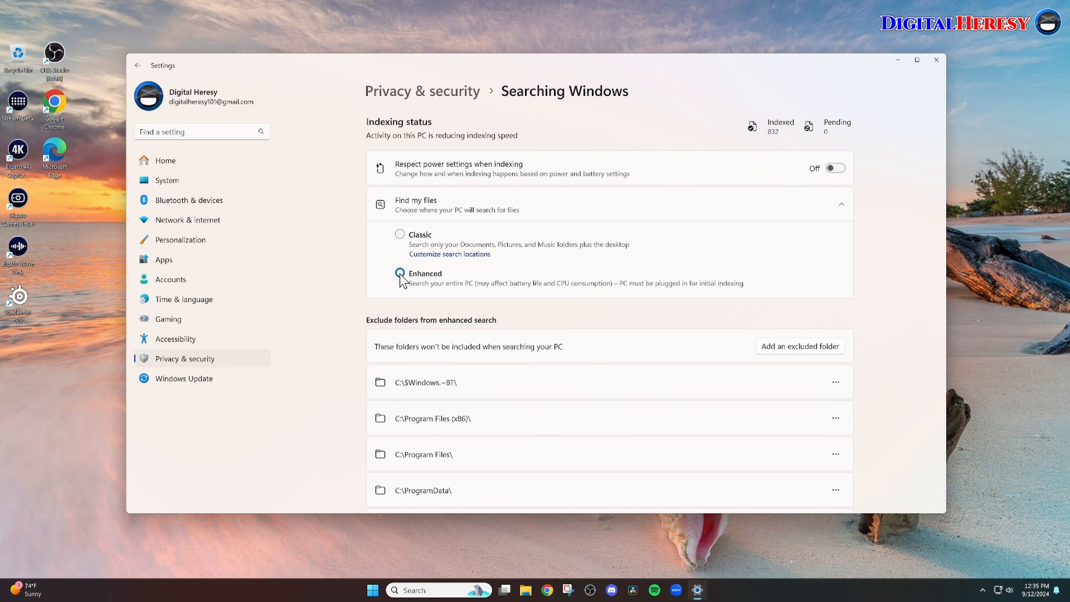
pyautogui.click(402, 100)
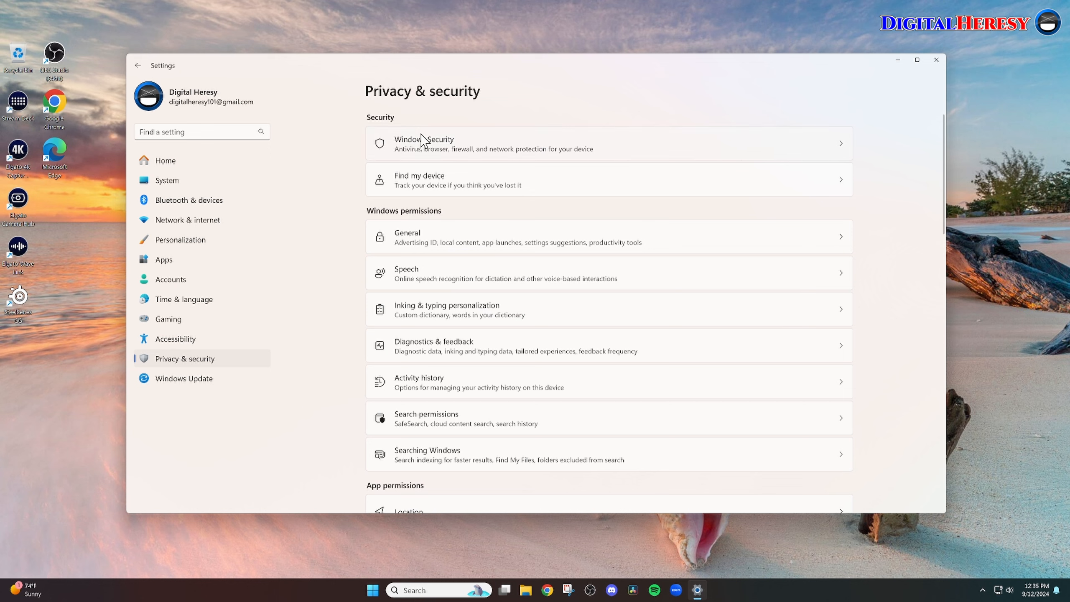
# - Open the Location app permission and turn on Location services
pyautogui.scroll(-1, 462, 248)
pyautogui.scroll(-6, 462, 248)
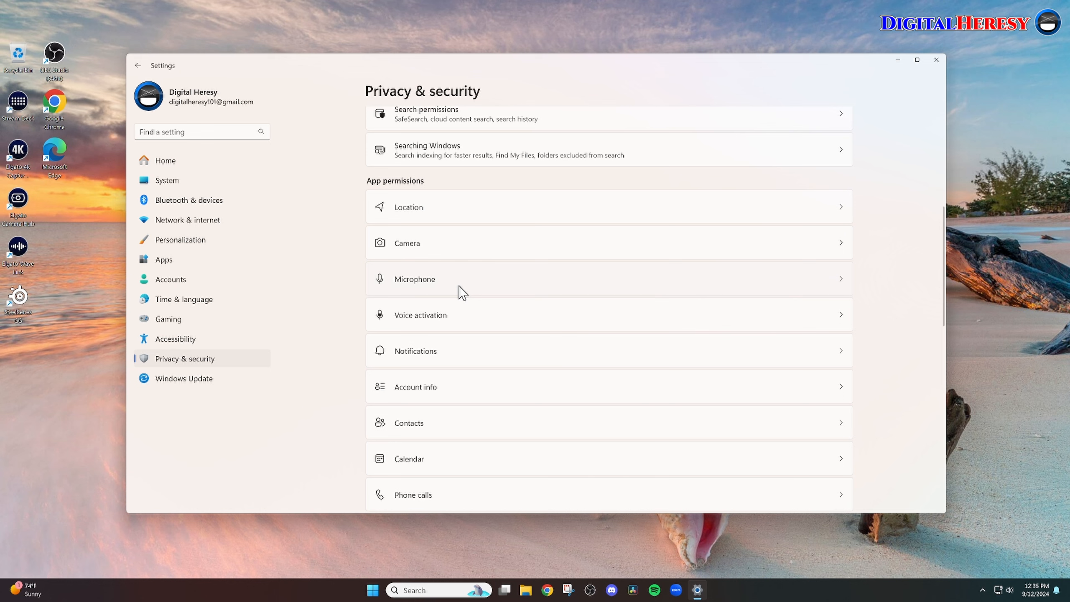
pyautogui.scroll(-1, 462, 292)
pyautogui.scroll(-1, 463, 292)
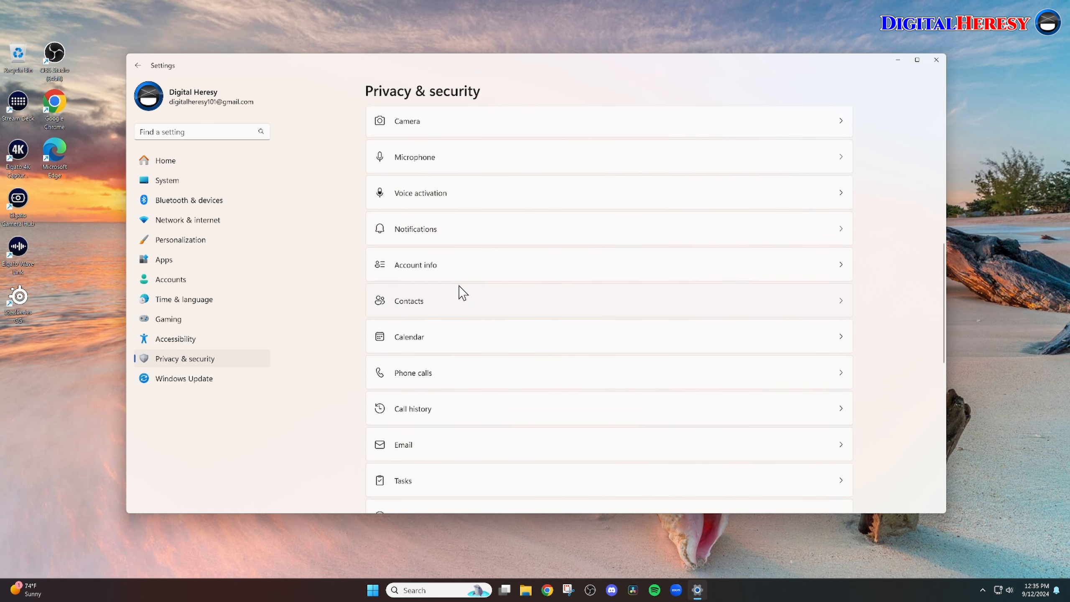
pyautogui.scroll(-1, 463, 292)
pyautogui.scroll(2, 462, 293)
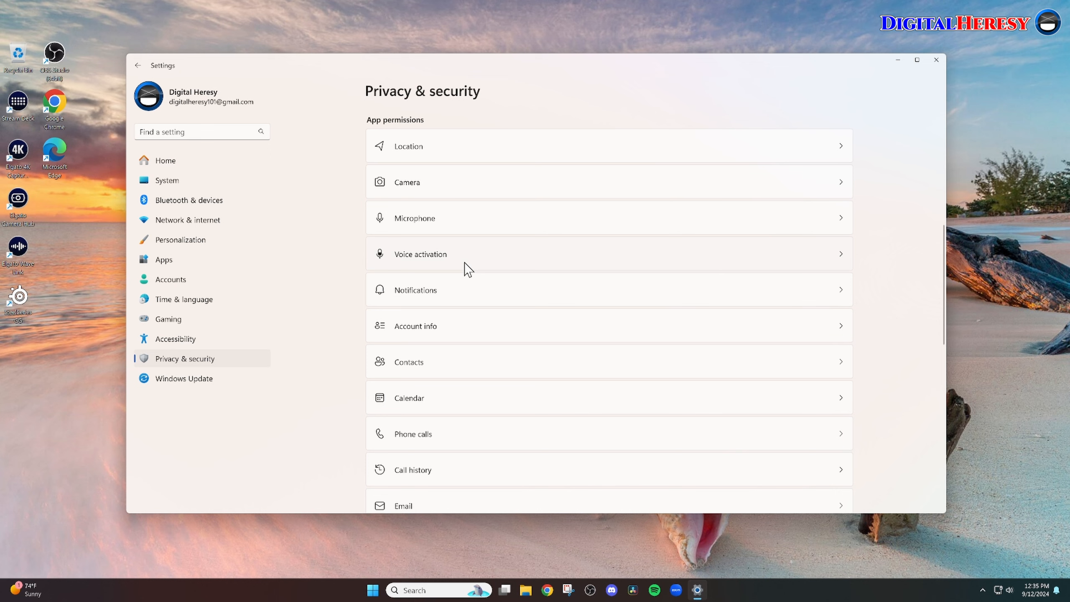
pyautogui.click(509, 155)
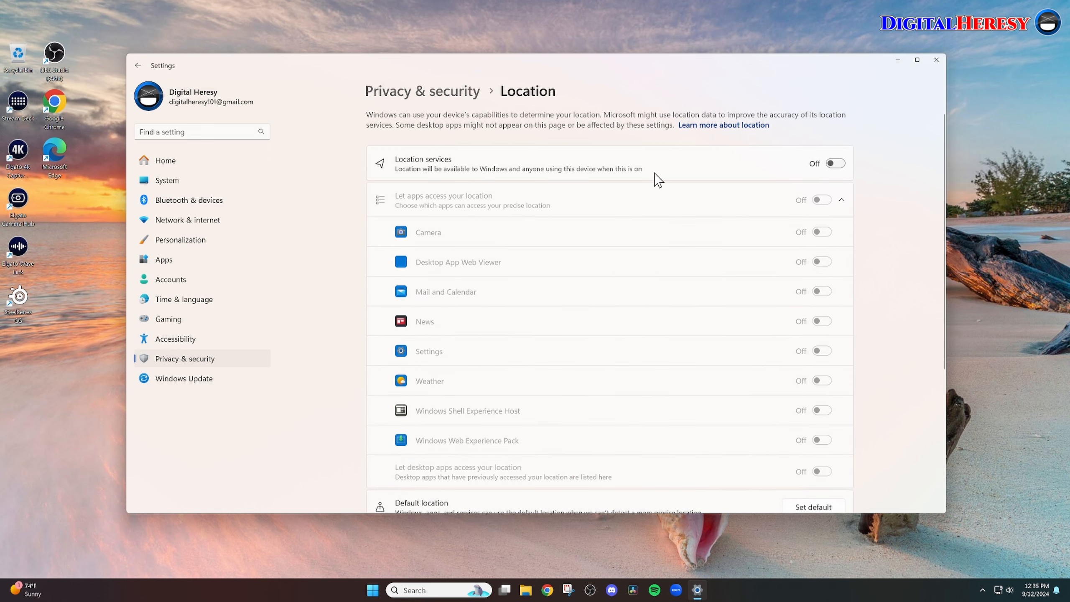
pyautogui.click(833, 165)
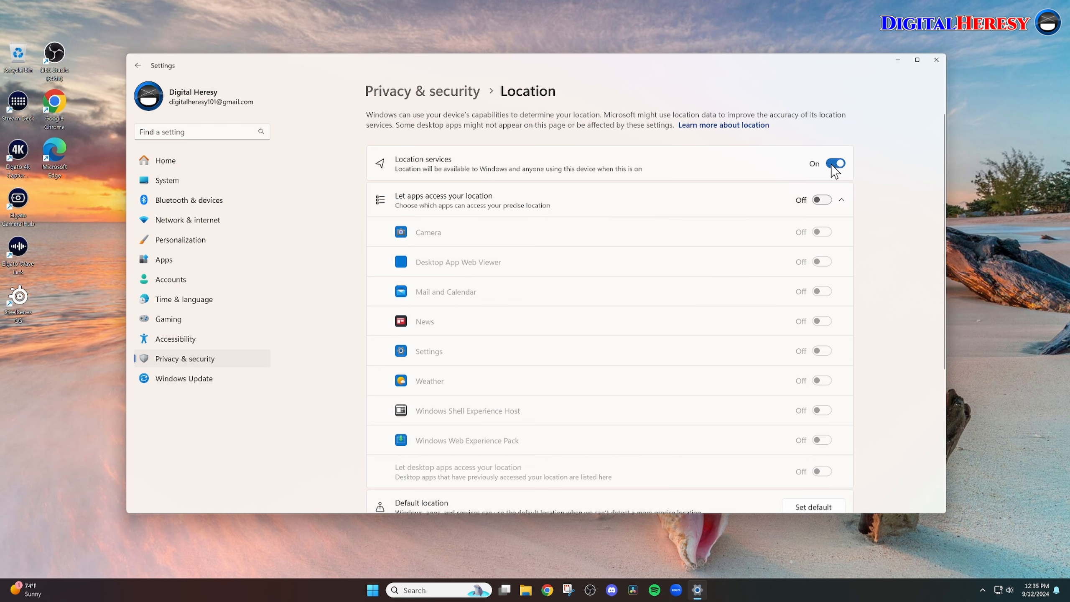
# - Turn on letting apps access the location and review the location permissions of the individual apps
pyautogui.scroll(-2, 706, 232)
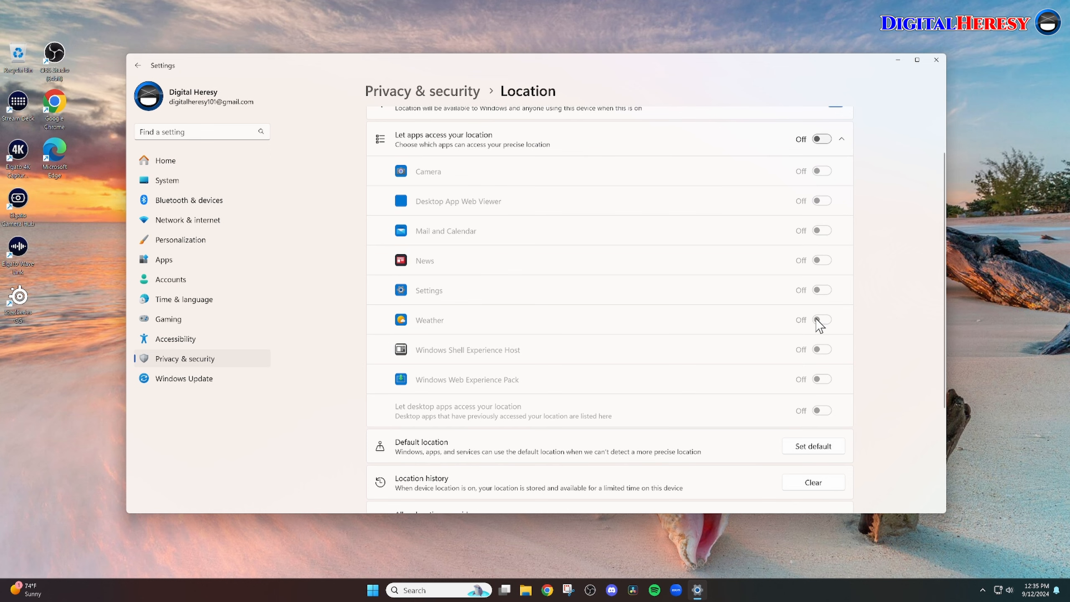
pyautogui.scroll(2, 775, 303)
pyautogui.click(823, 200)
pyautogui.scroll(-4, 740, 299)
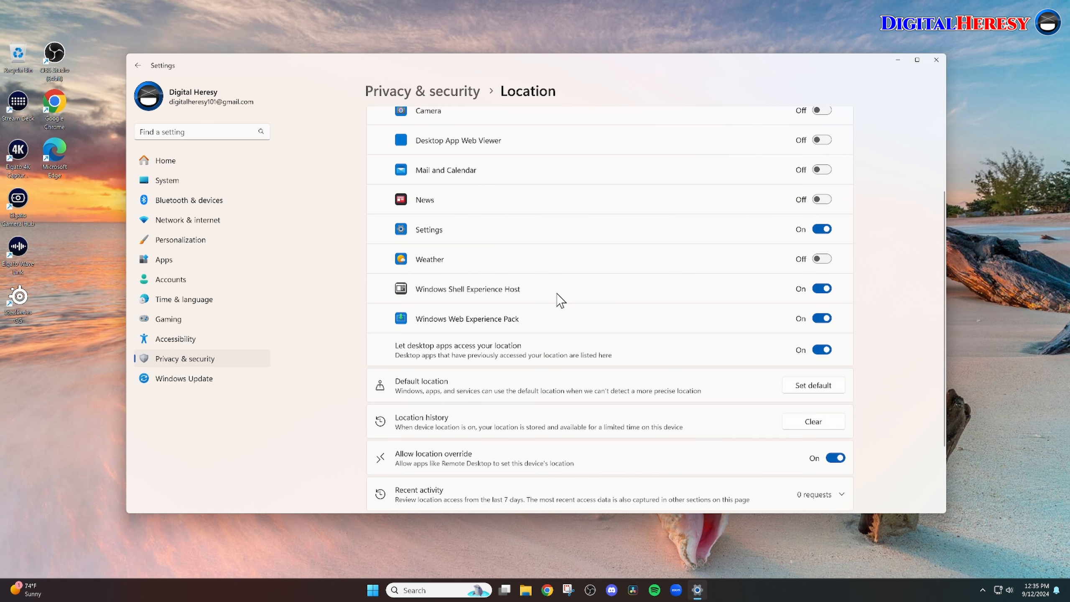
pyautogui.scroll(4, 641, 312)
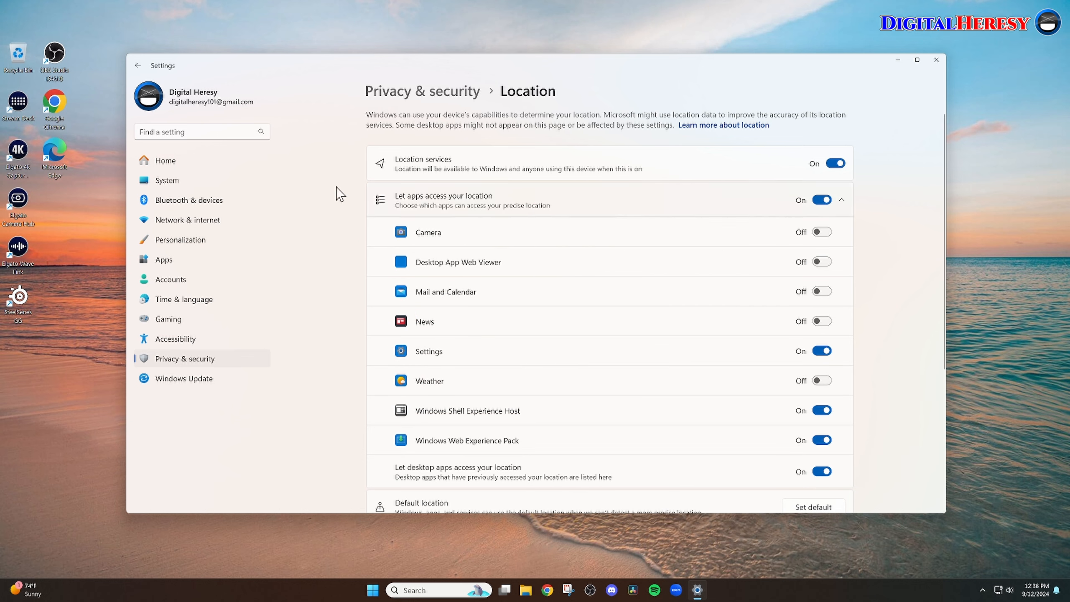
# - In the System notifications settings, expand the additional settings and examine the welcome, setup suggestion and tips options
pyautogui.click(185, 181)
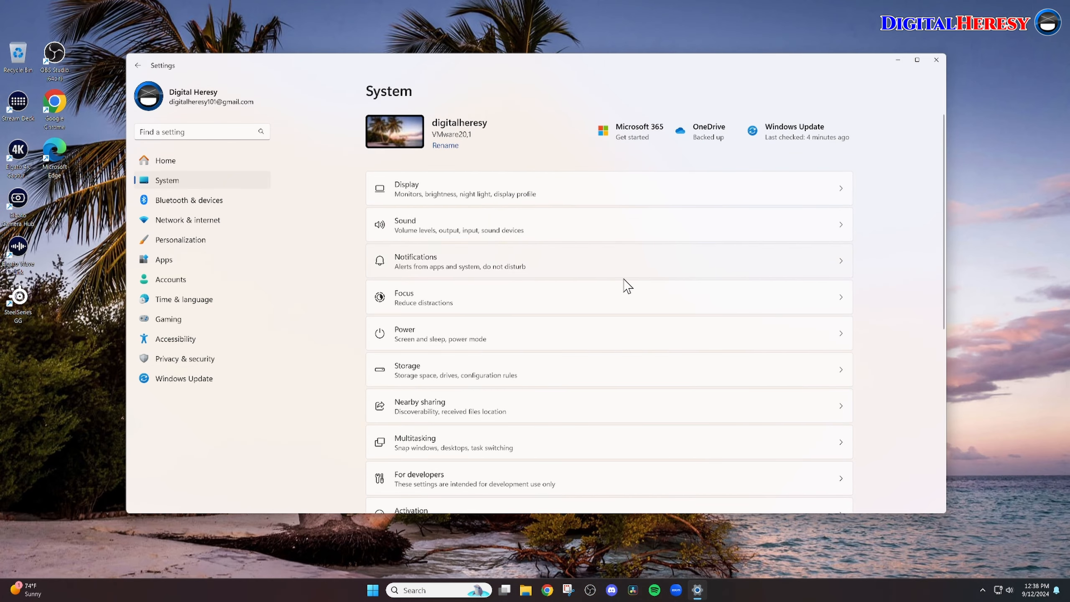
pyautogui.click(554, 266)
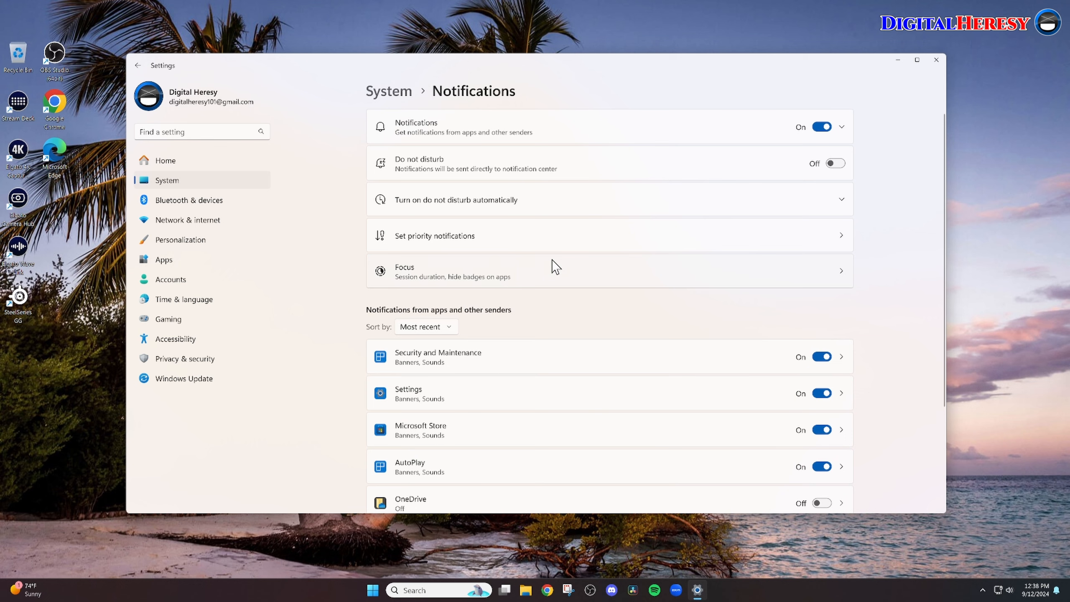
pyautogui.scroll(-3, 554, 266)
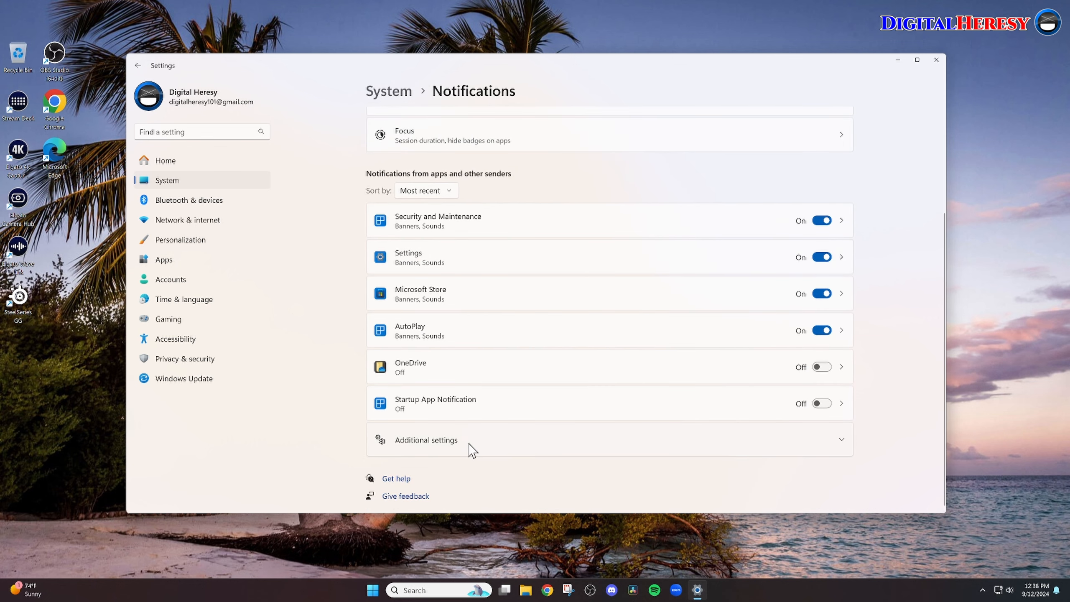
pyautogui.click(574, 440)
pyautogui.scroll(-2, 574, 438)
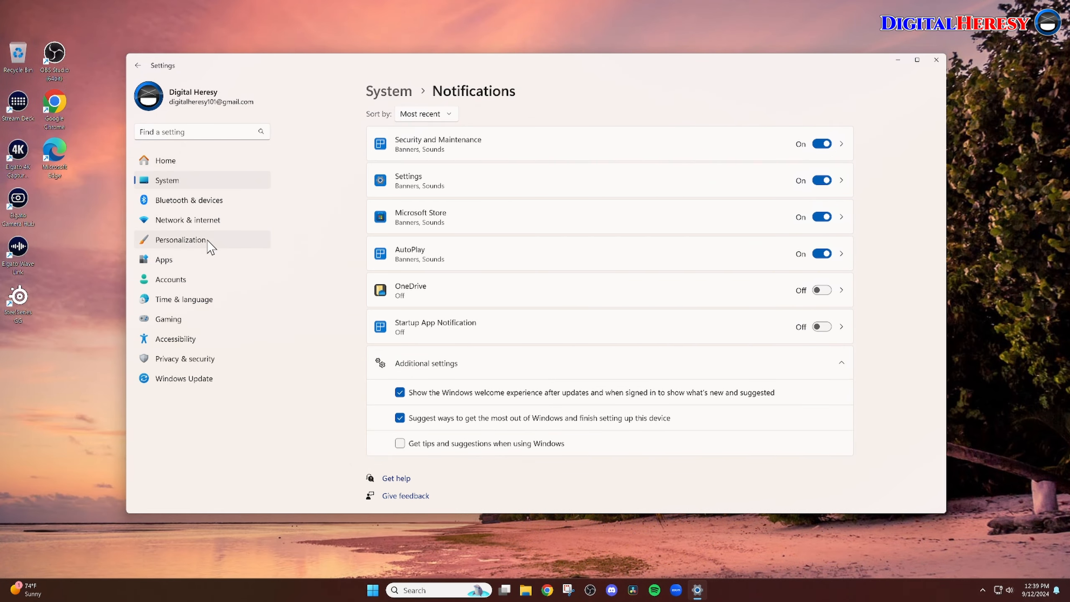
# - Open the Start settings under Personalization to review the recommendation and recent item options
pyautogui.click(211, 246)
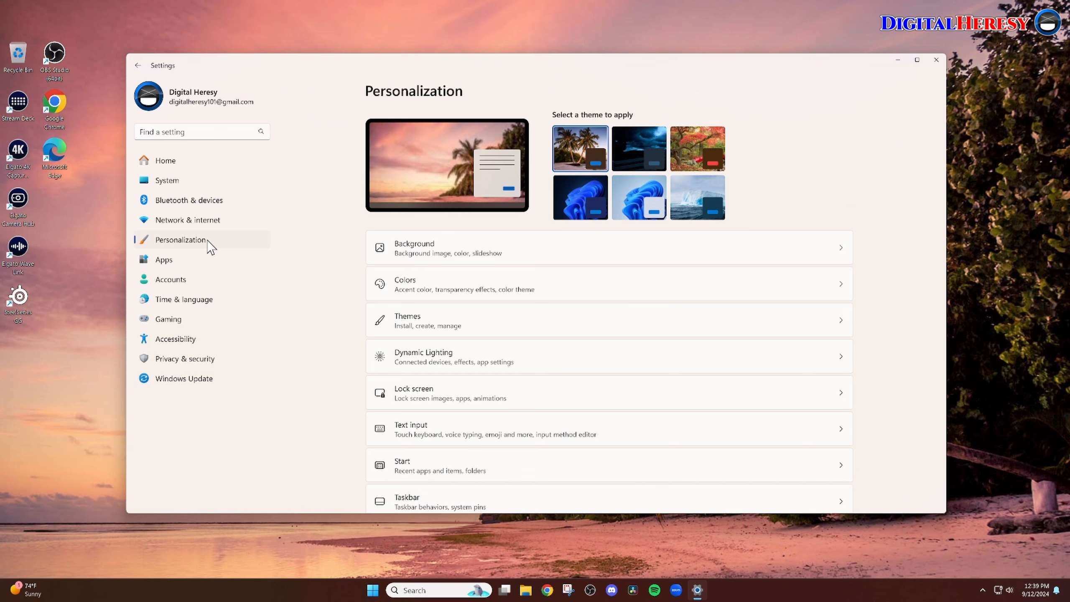
pyautogui.scroll(-3, 471, 287)
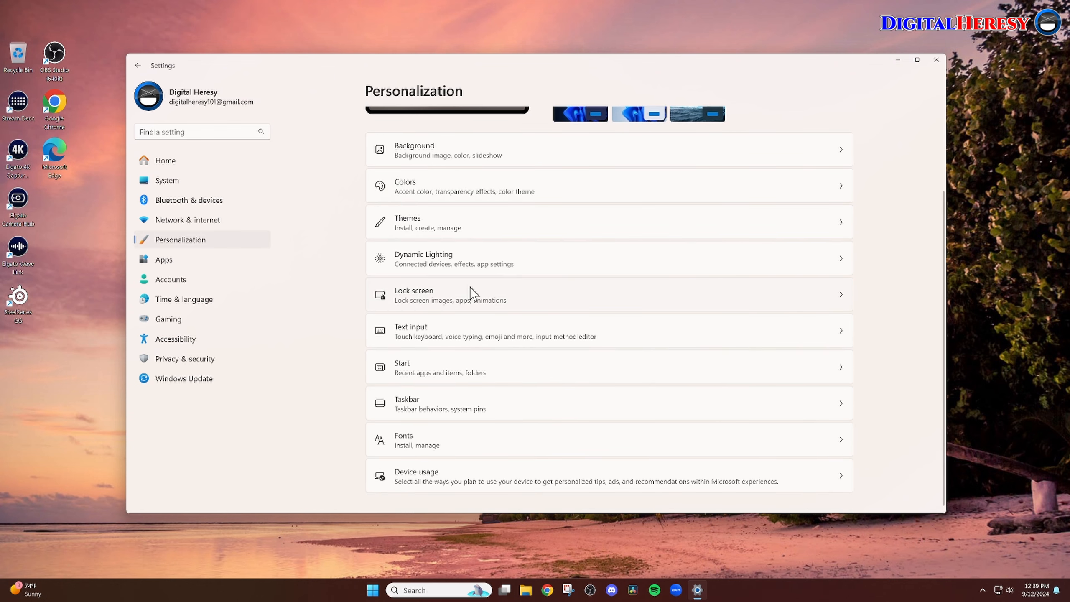
pyautogui.click(496, 366)
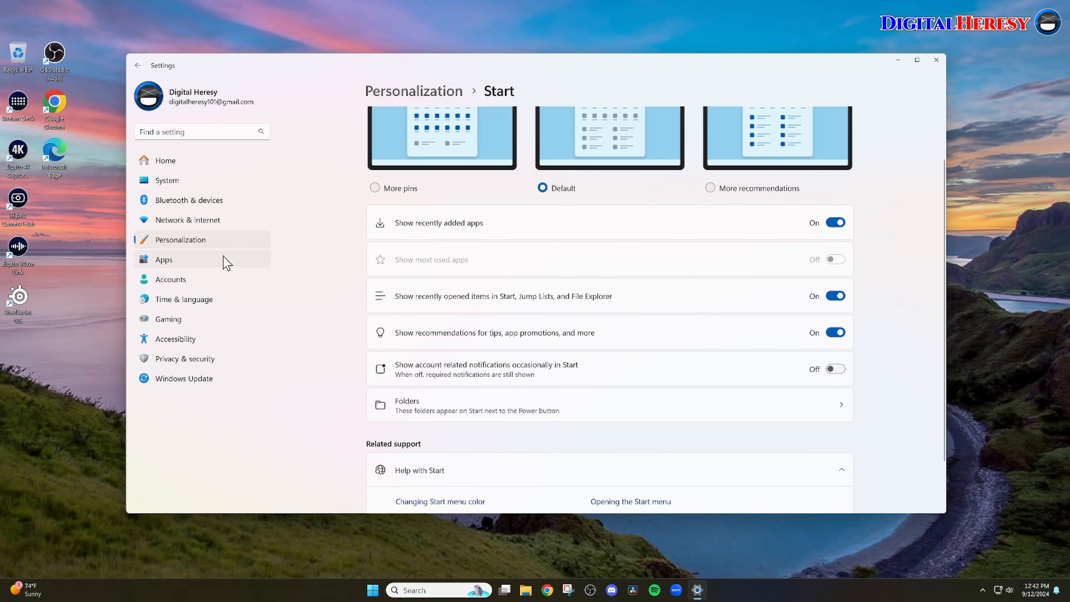
# - Look through the installed apps list and check which actions are offered for Bonjour
pyautogui.click(170, 261)
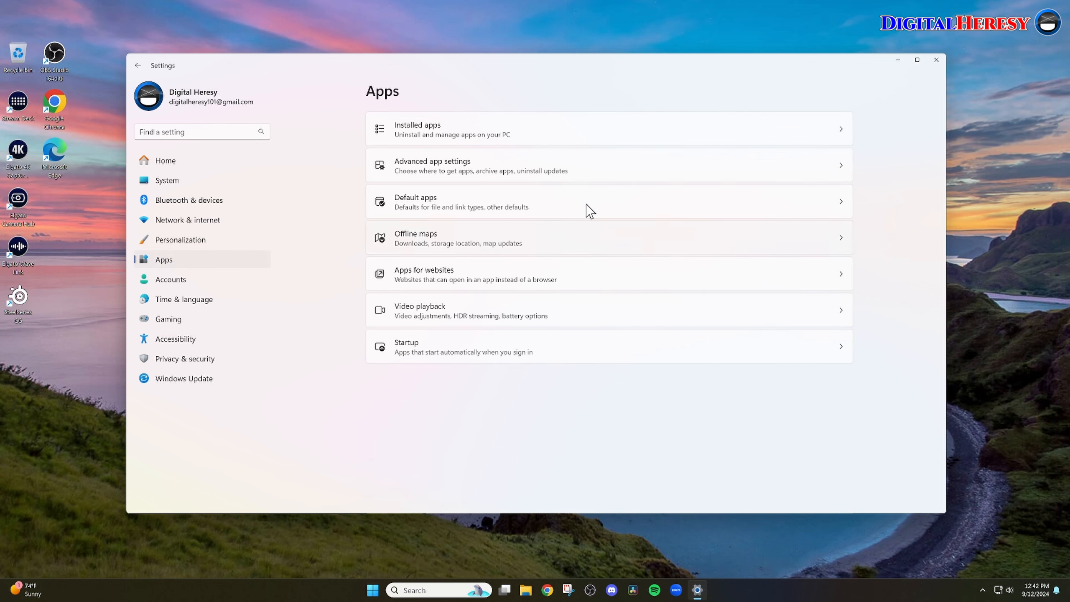
pyautogui.click(612, 138)
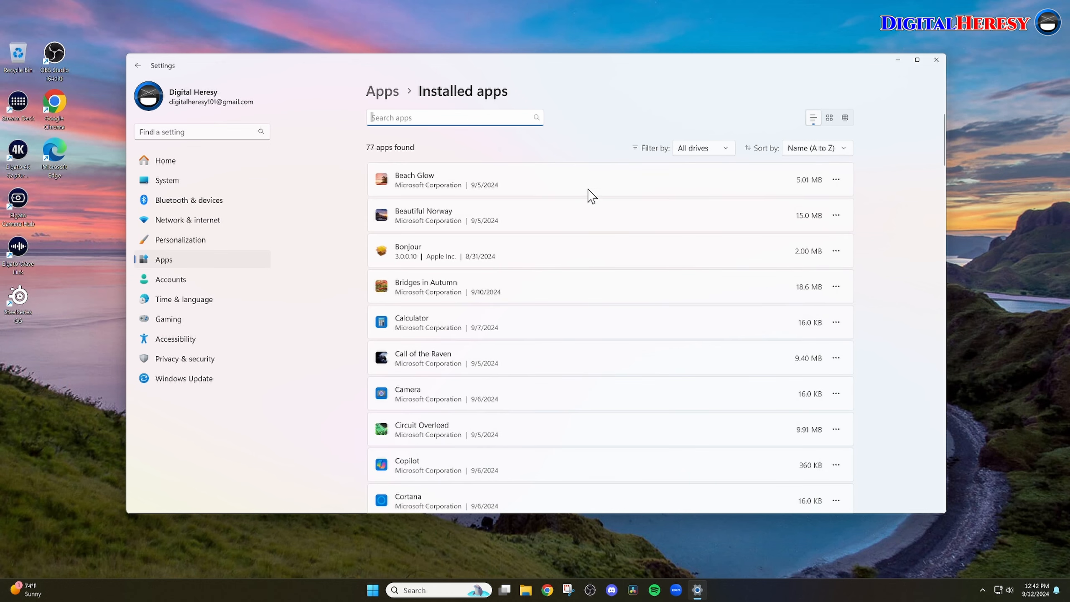
pyautogui.scroll(-10, 592, 196)
pyautogui.scroll(6, 592, 198)
pyautogui.scroll(5, 590, 202)
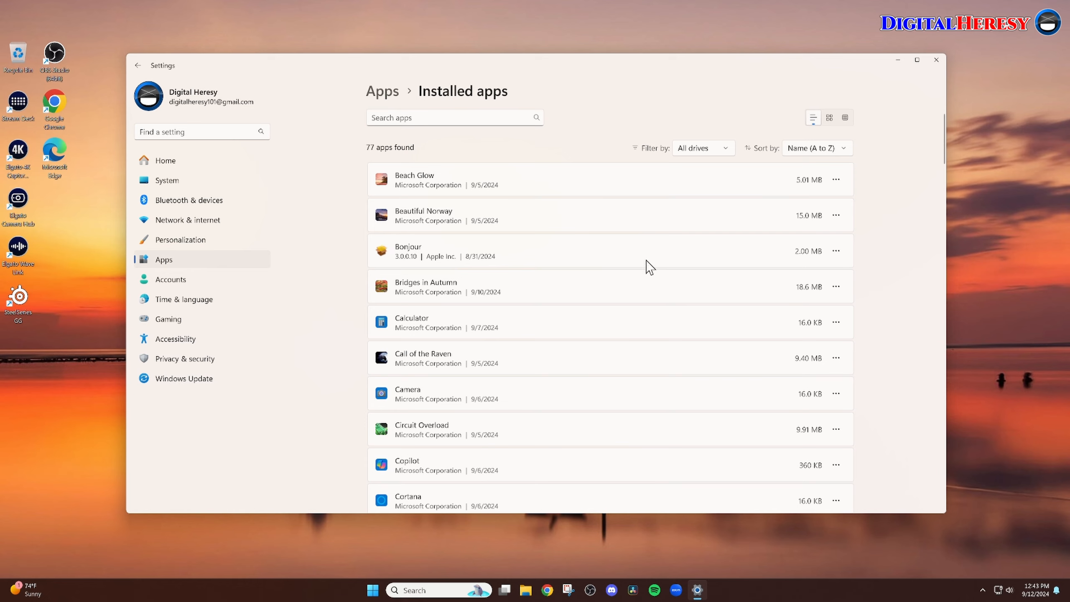
pyautogui.click(836, 251)
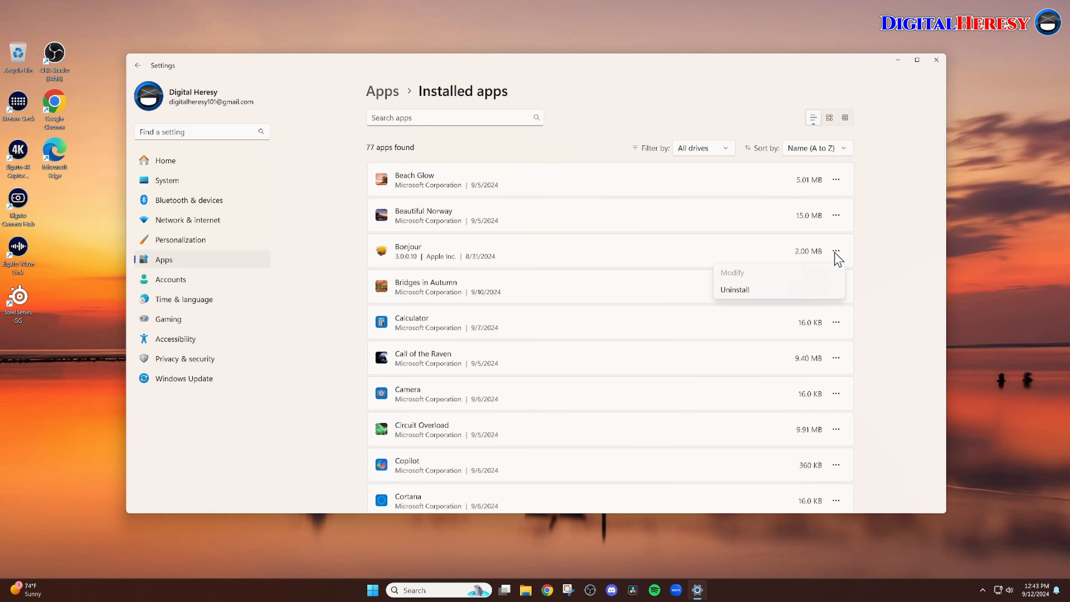
pyautogui.click(882, 262)
pyautogui.scroll(-3, 879, 265)
pyautogui.scroll(-3, 876, 265)
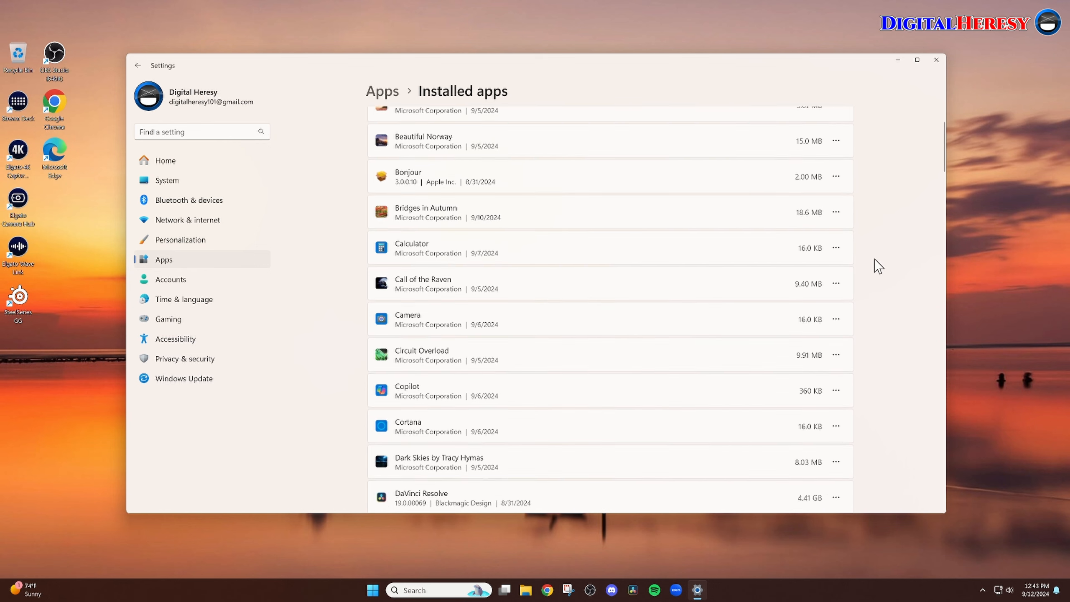
# - View the background permission choices in Calculator's advanced options and return to Apps
pyautogui.click(836, 201)
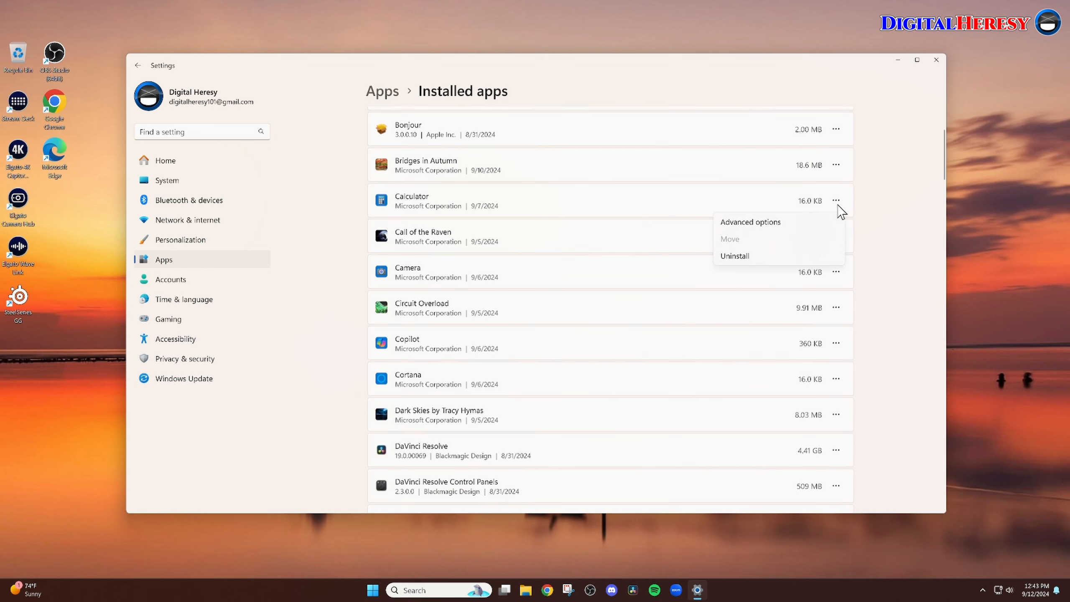
pyautogui.click(745, 223)
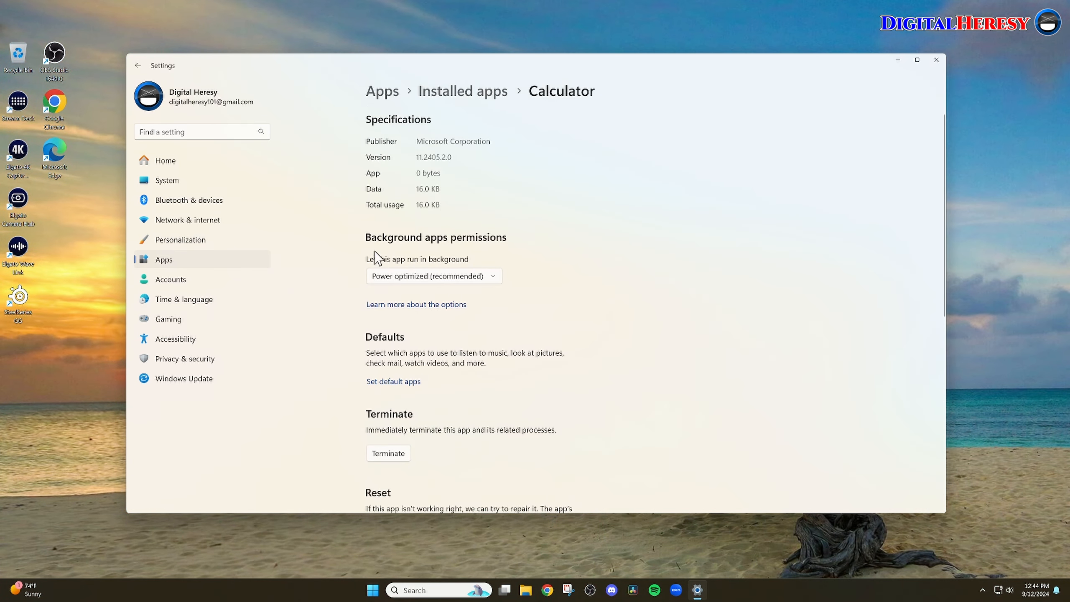
pyautogui.click(490, 280)
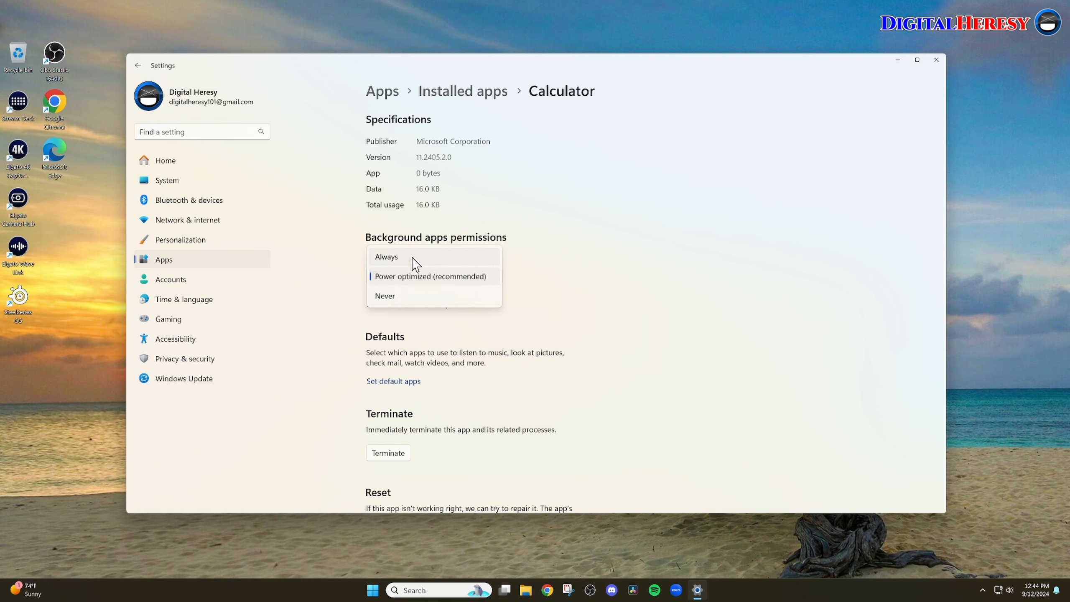
pyautogui.click(168, 258)
pyautogui.click(168, 259)
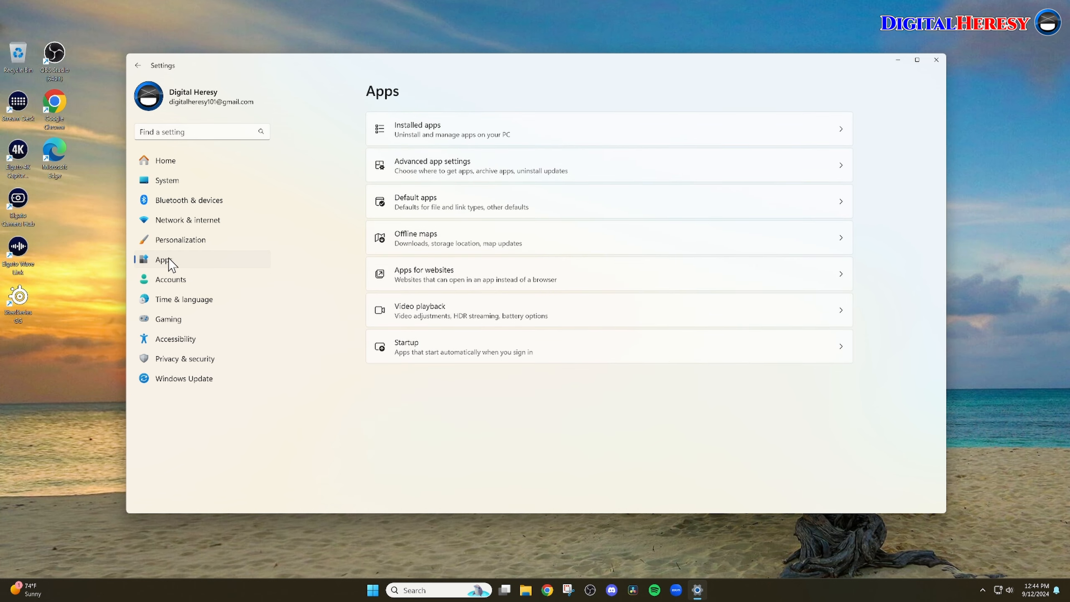
# - Open the Startup apps list and look through all its entries
pyautogui.click(485, 354)
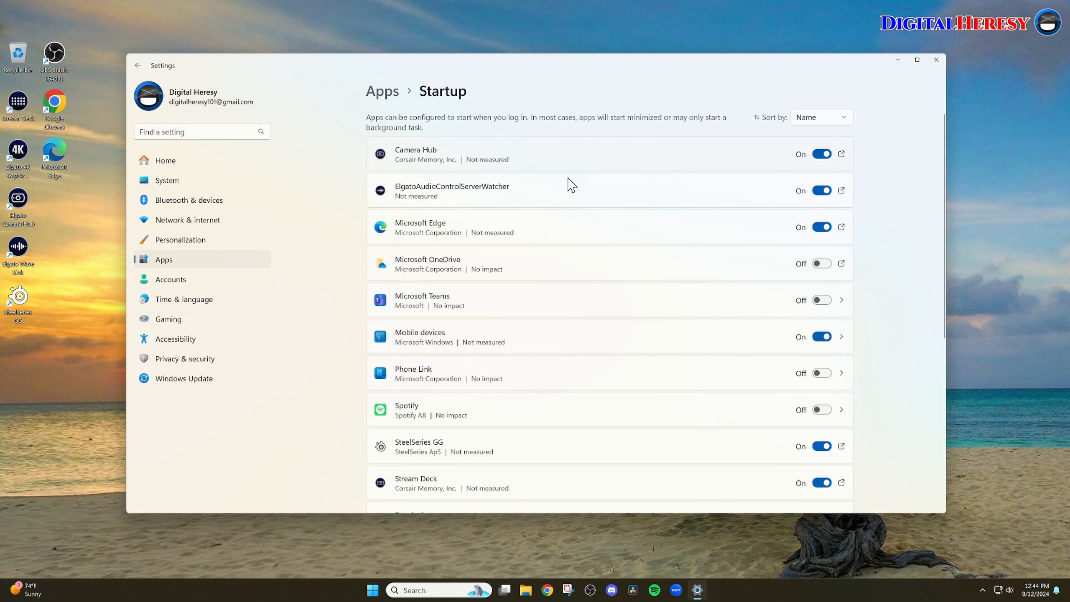
pyautogui.scroll(-7, 573, 324)
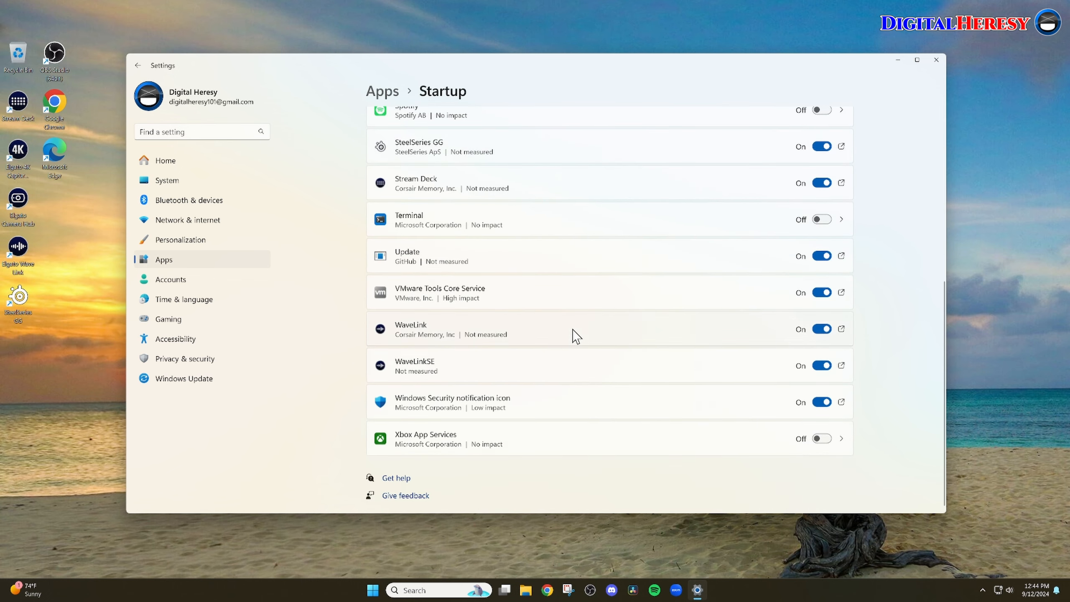
pyautogui.scroll(7, 573, 337)
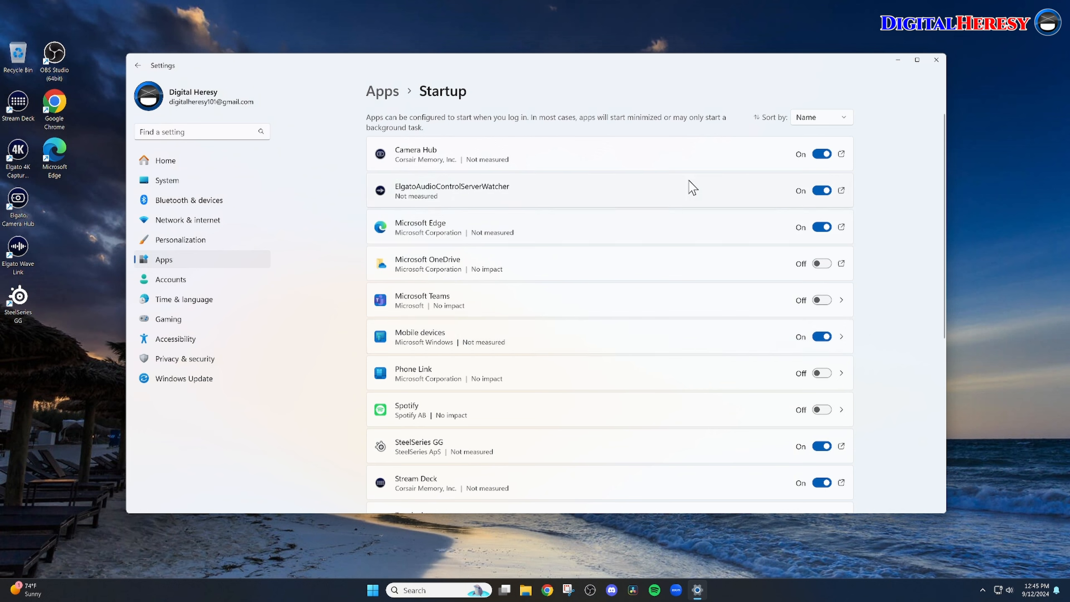
# - Sort the startup apps by Status and look through the reordered list
pyautogui.click(806, 118)
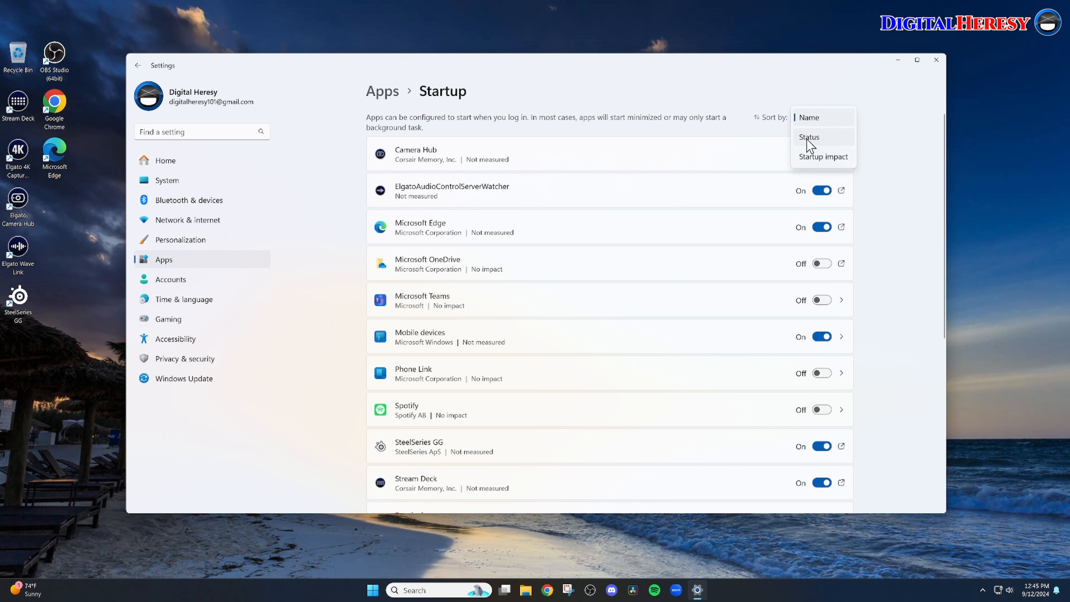
pyautogui.click(808, 138)
pyautogui.scroll(-5, 743, 163)
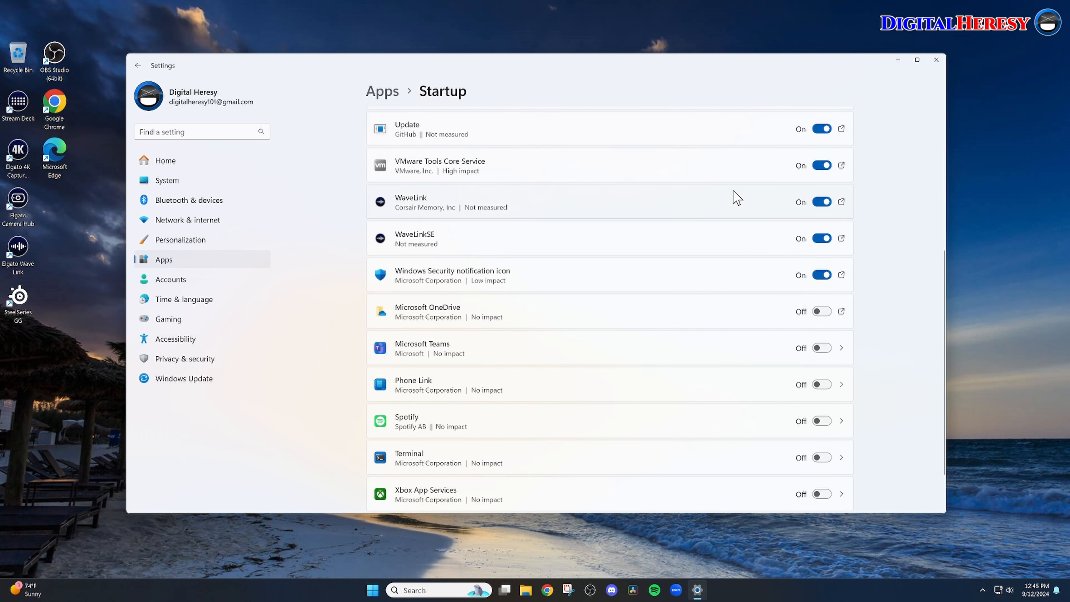
pyautogui.scroll(-2, 727, 215)
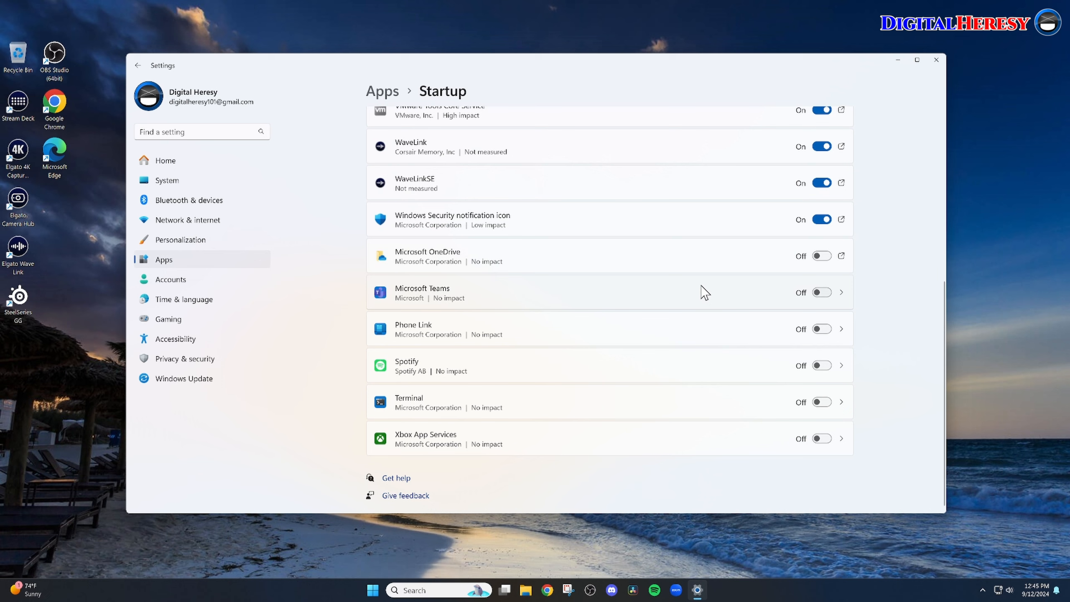
# - Stop Camera Hub and ElgatoAudioControlServerWatcher from starting at login
pyautogui.scroll(2, 701, 286)
pyautogui.scroll(5, 704, 292)
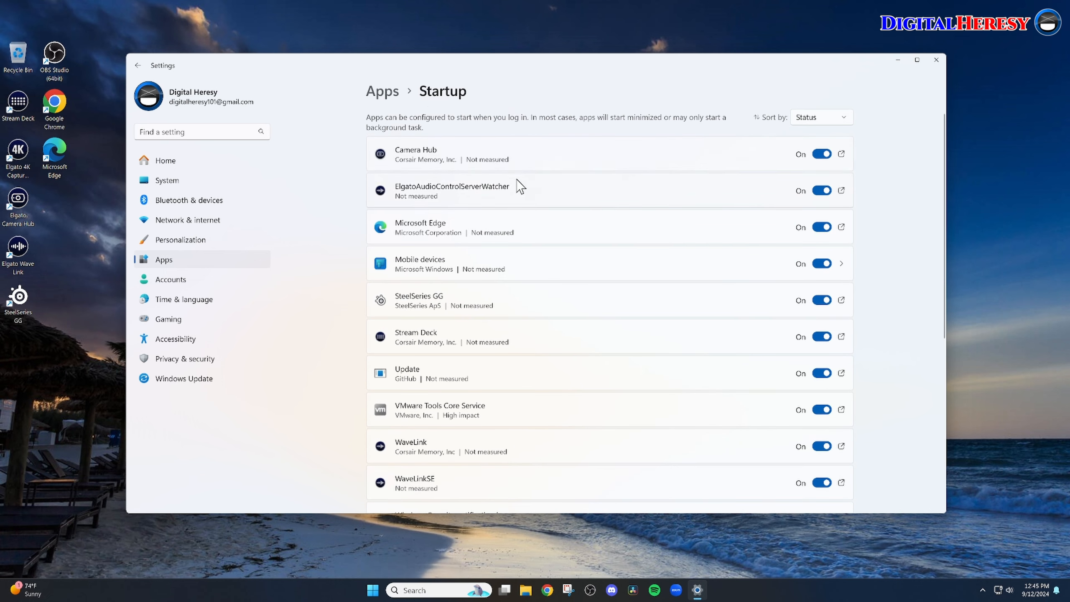
pyautogui.click(820, 154)
pyautogui.click(820, 190)
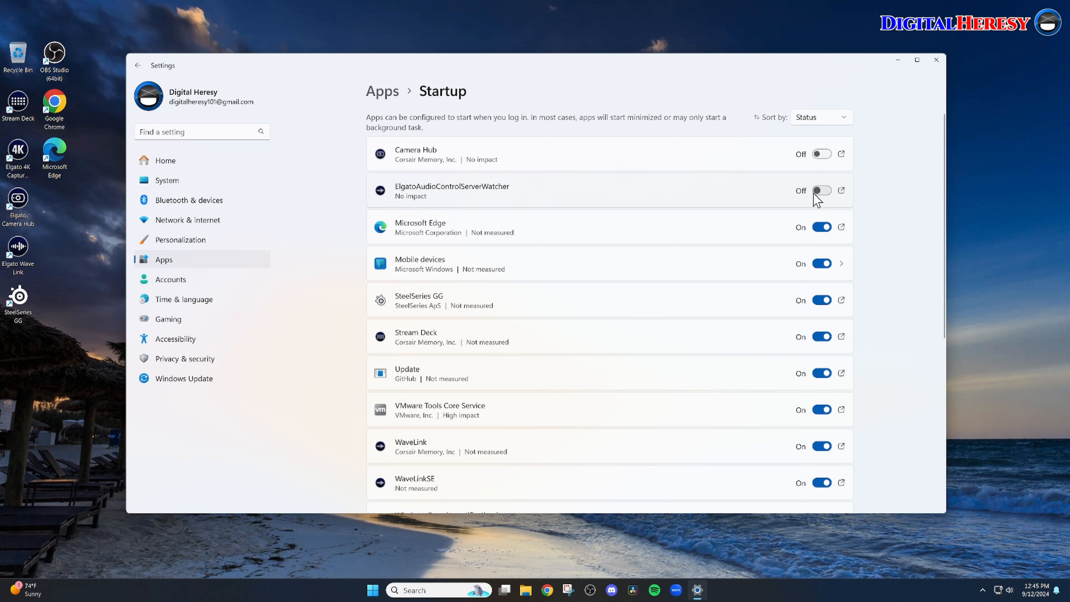
# - Stop Microsoft Edge, SteelSeries GG, Stream Deck, WaveLink and WaveLinkSE from starting at login, and review the remaining startup entries
pyautogui.click(820, 228)
pyautogui.click(821, 300)
pyautogui.click(822, 337)
pyautogui.scroll(-2, 763, 313)
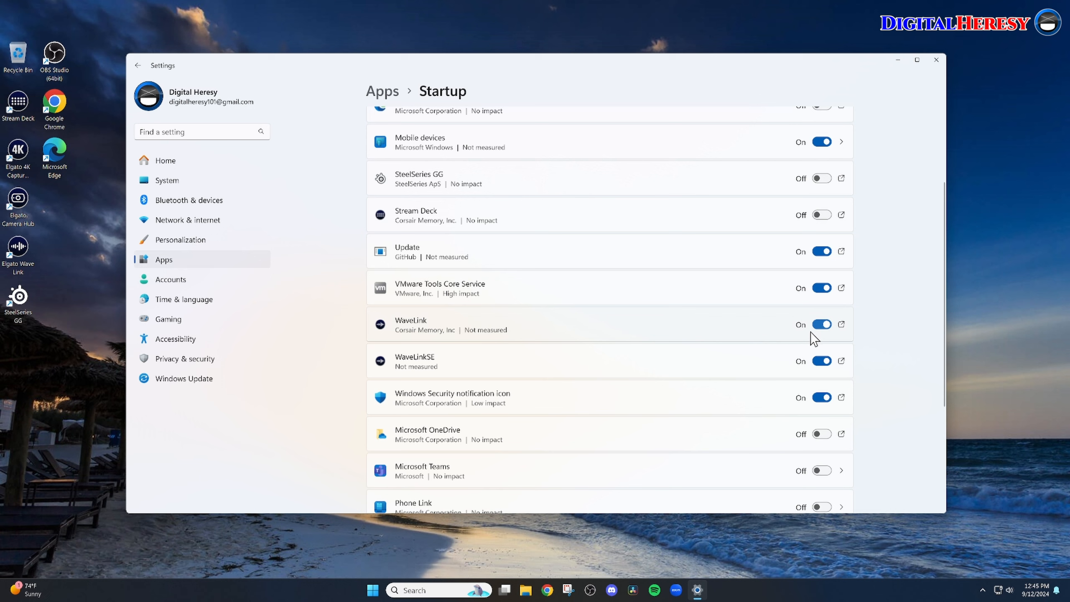
pyautogui.click(820, 325)
pyautogui.click(820, 362)
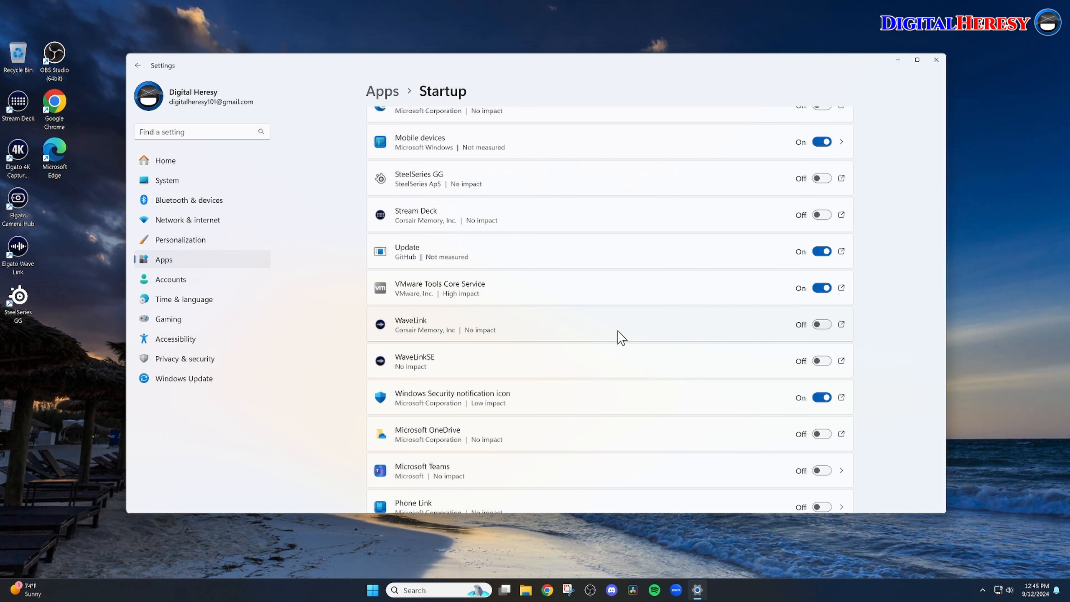
pyautogui.scroll(-3, 622, 337)
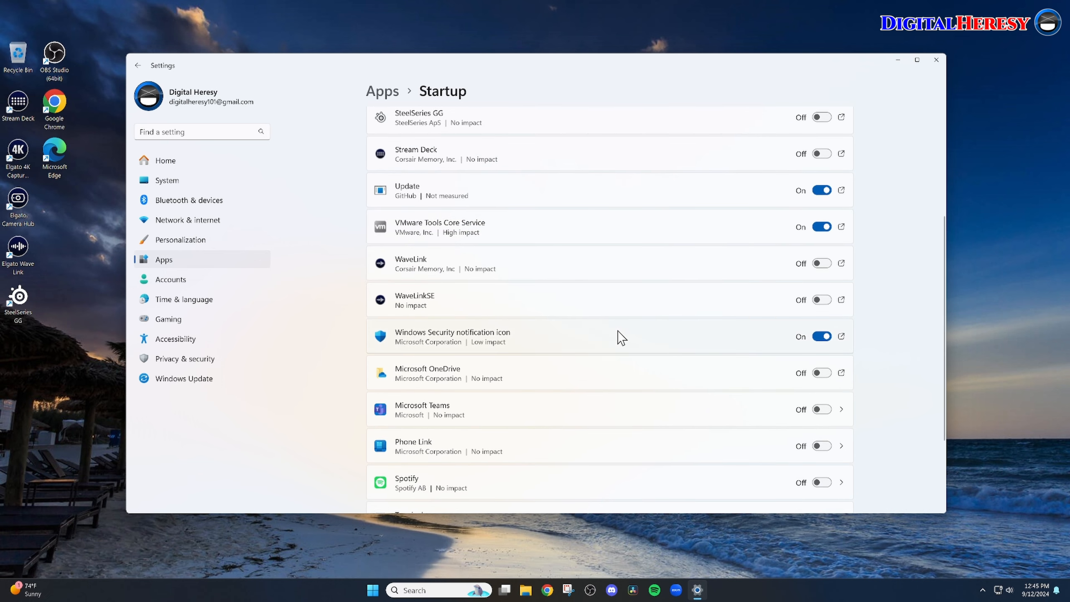
pyautogui.scroll(-5, 619, 336)
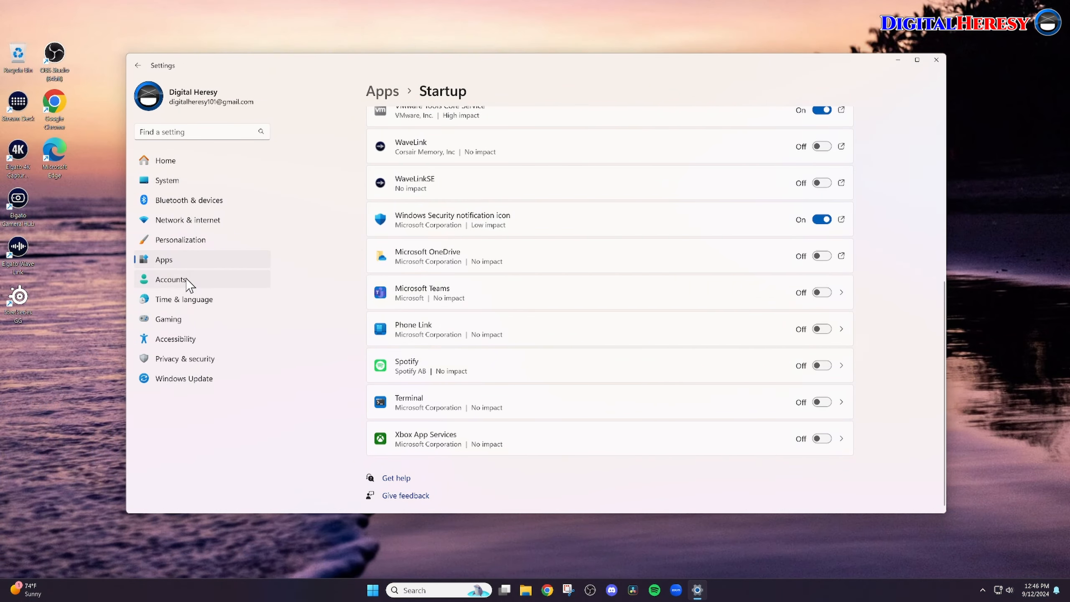
# - View the Microsoft account and local sign-in option under Your info in Accounts, and return to the Accounts overview
pyautogui.click(171, 279)
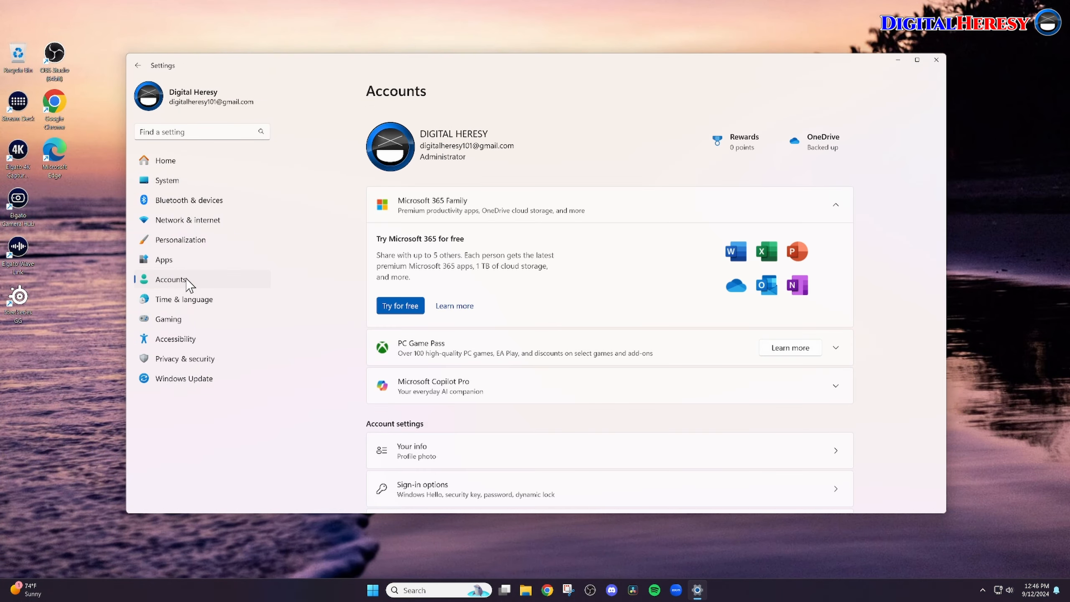
pyautogui.scroll(-4, 582, 297)
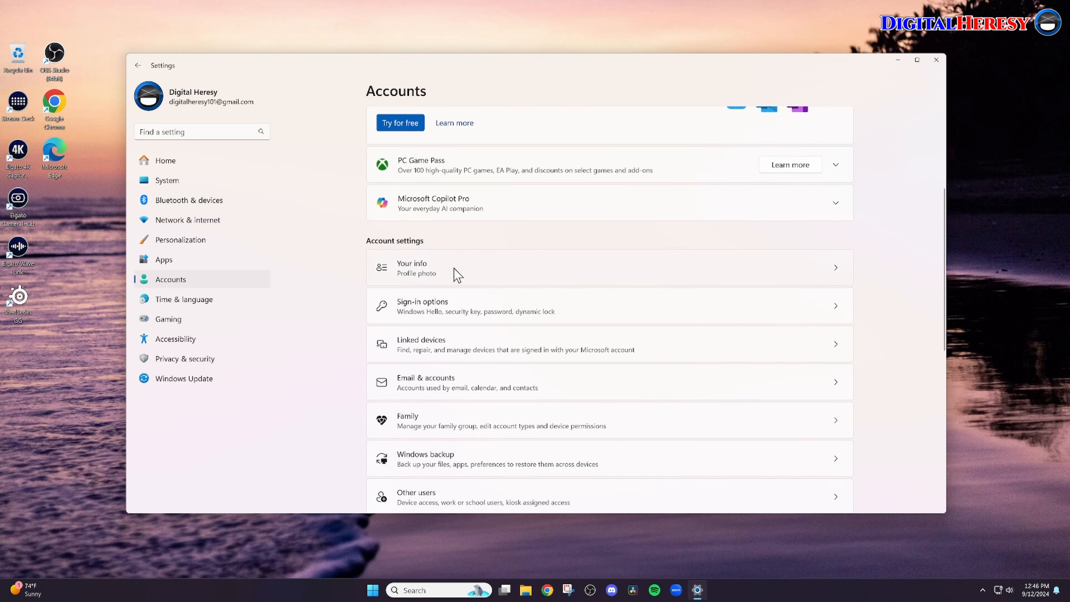
pyautogui.click(563, 272)
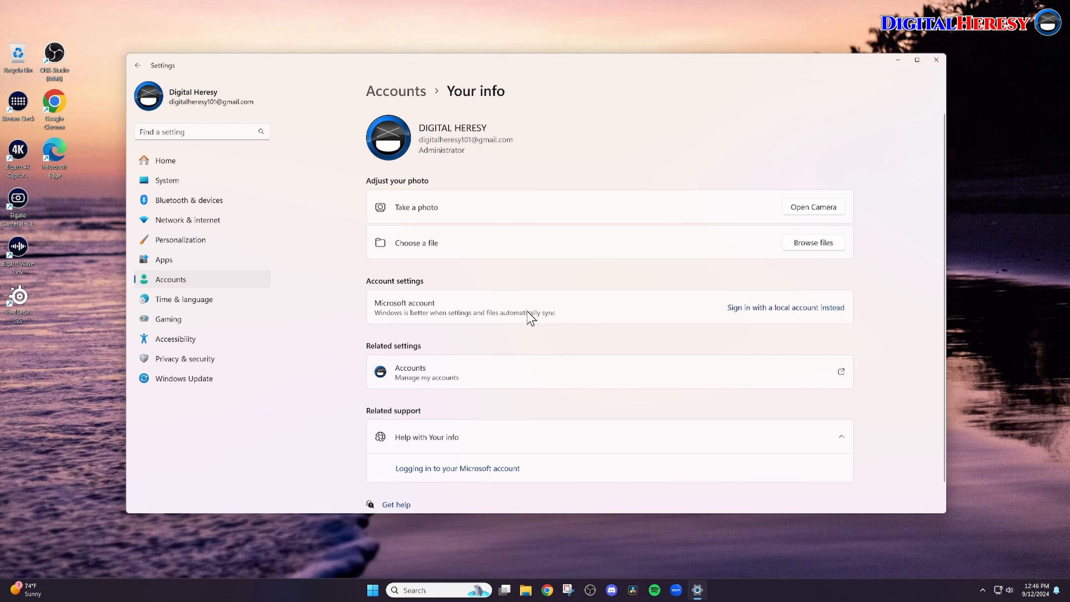
pyautogui.click(212, 287)
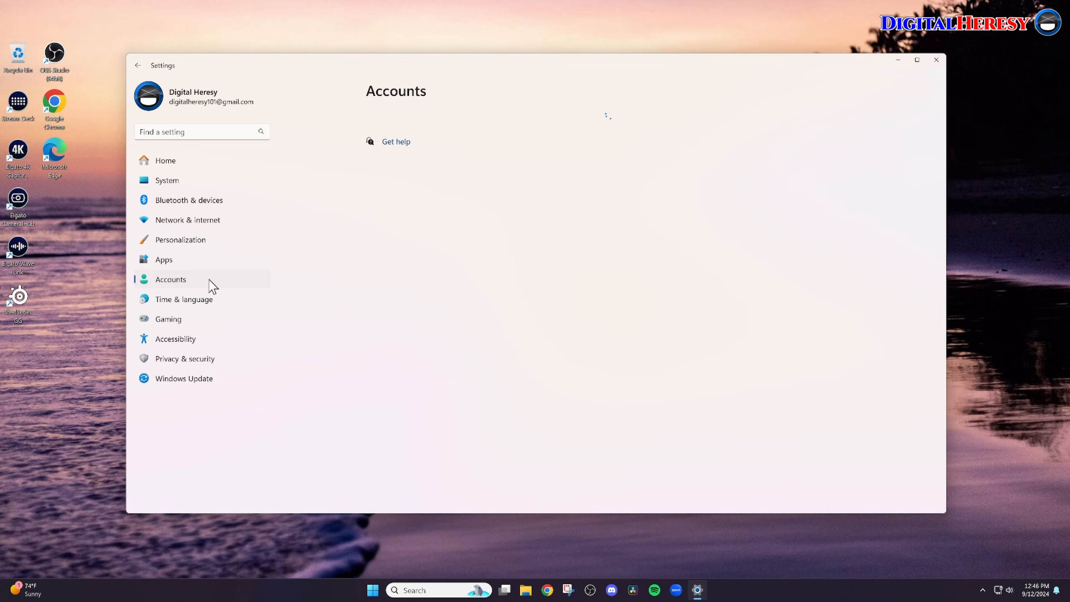
# - Open the Windows backup settings from the account settings list
pyautogui.scroll(-2, 468, 293)
pyautogui.scroll(-2, 468, 293)
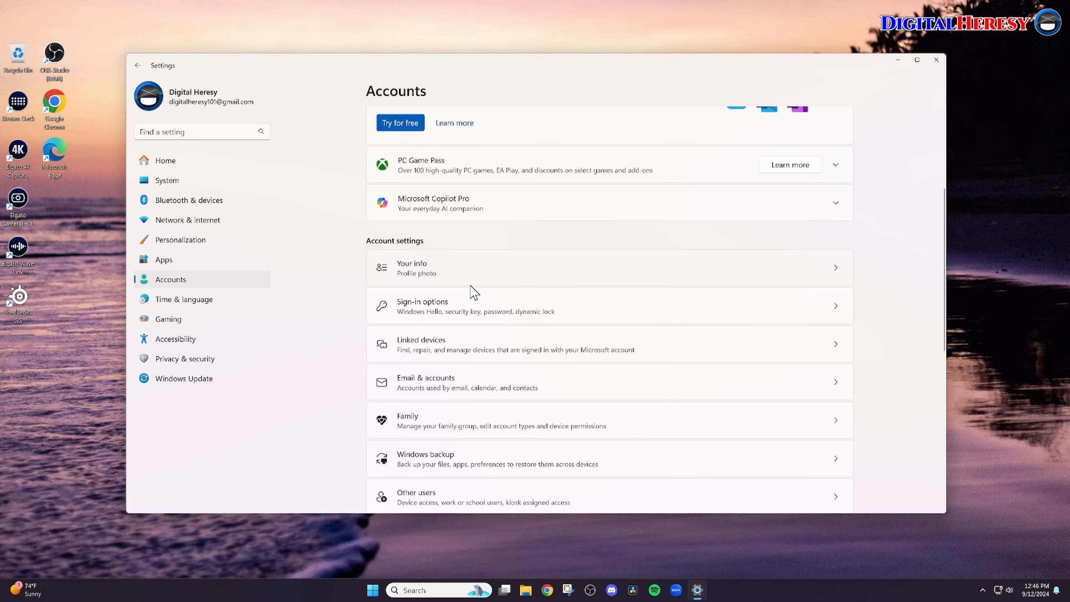
pyautogui.scroll(-3, 471, 290)
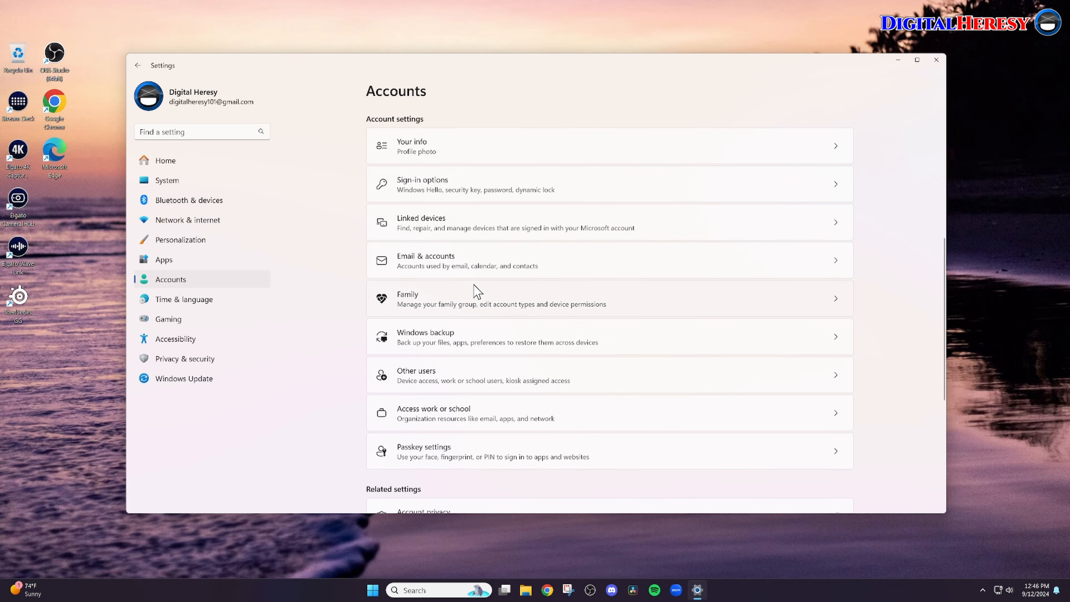
pyautogui.click(500, 340)
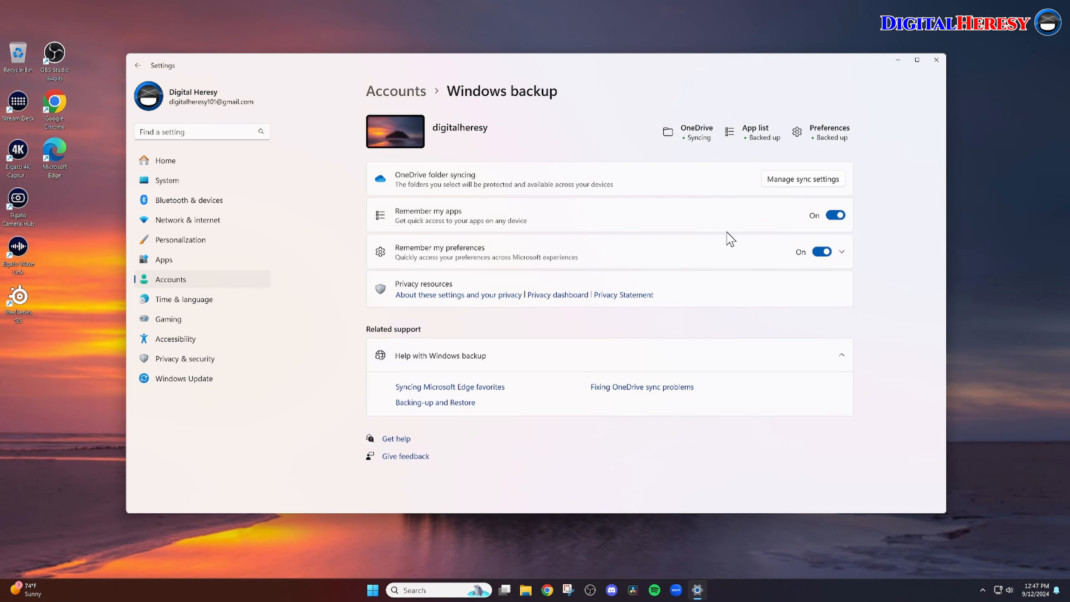
# - Switch Remember my apps and Remember my preferences off and back on, and expand the list of remembered preference categories
pyautogui.click(834, 215)
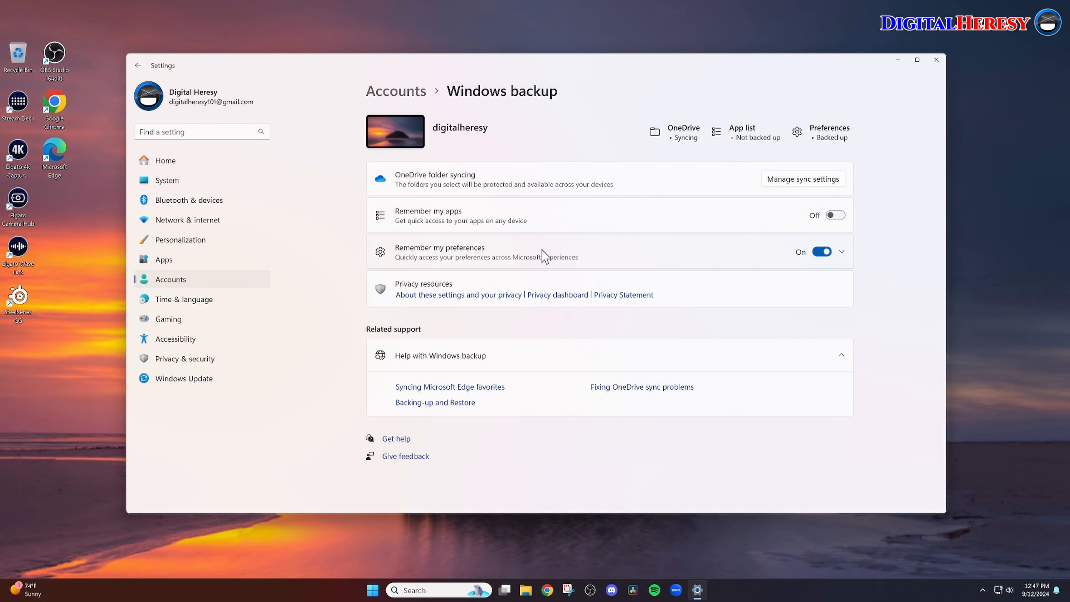
pyautogui.click(819, 252)
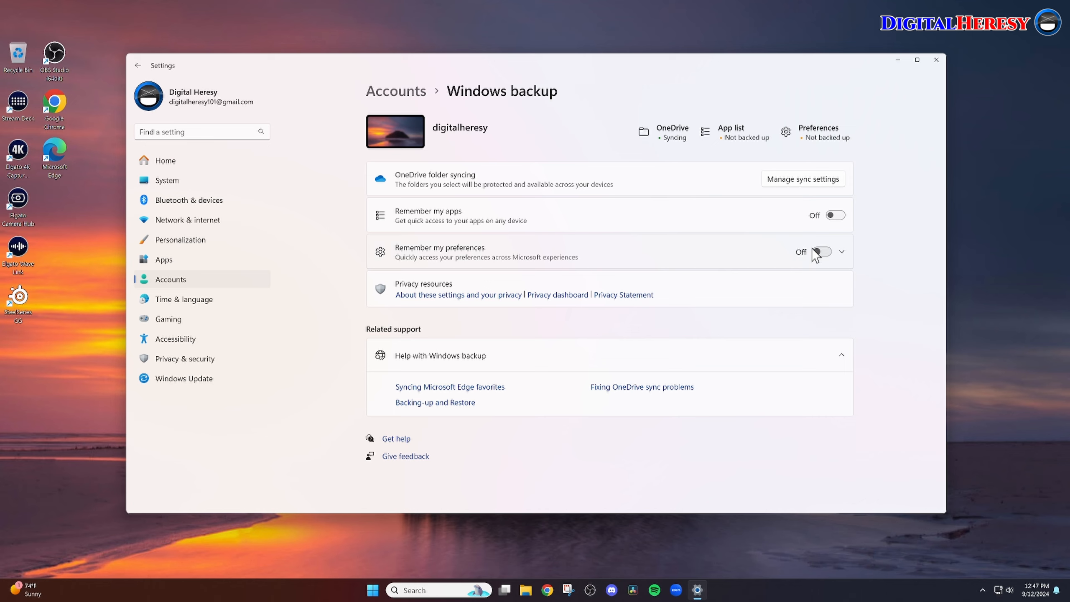
pyautogui.click(840, 216)
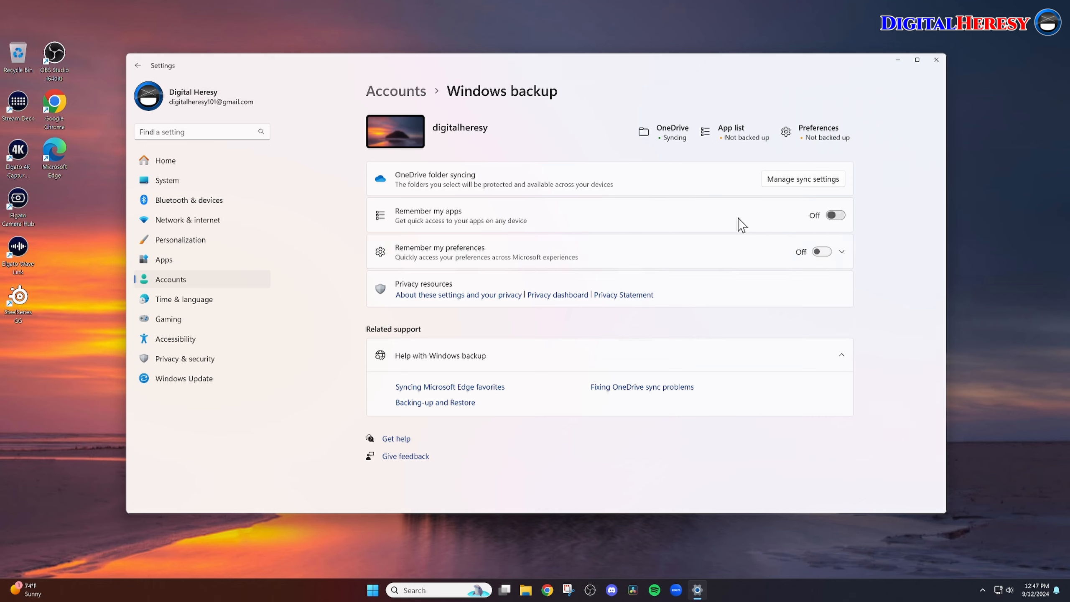
pyautogui.click(824, 253)
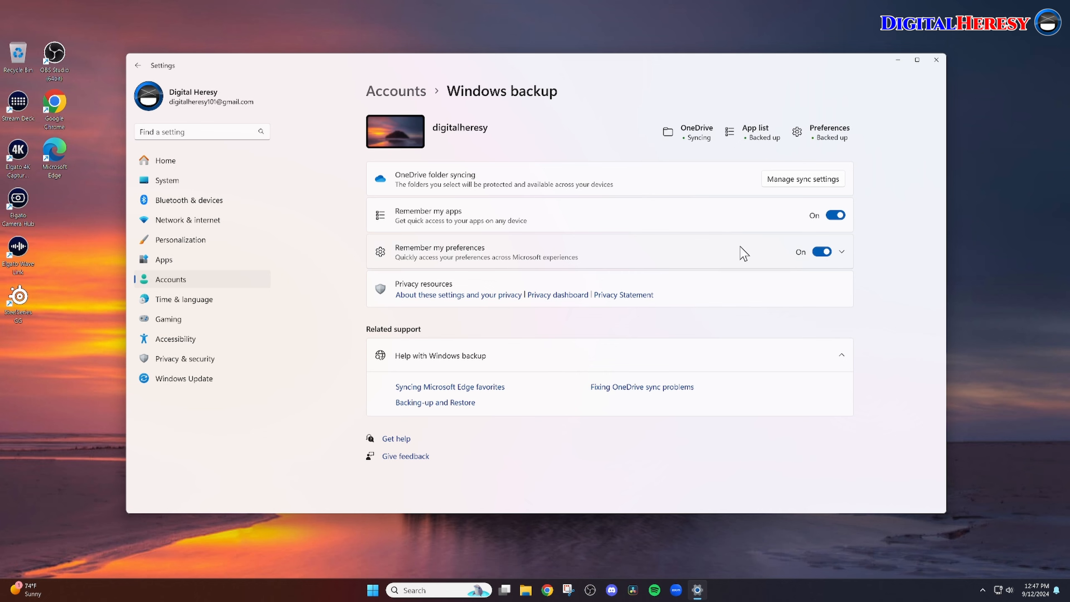
pyautogui.click(732, 261)
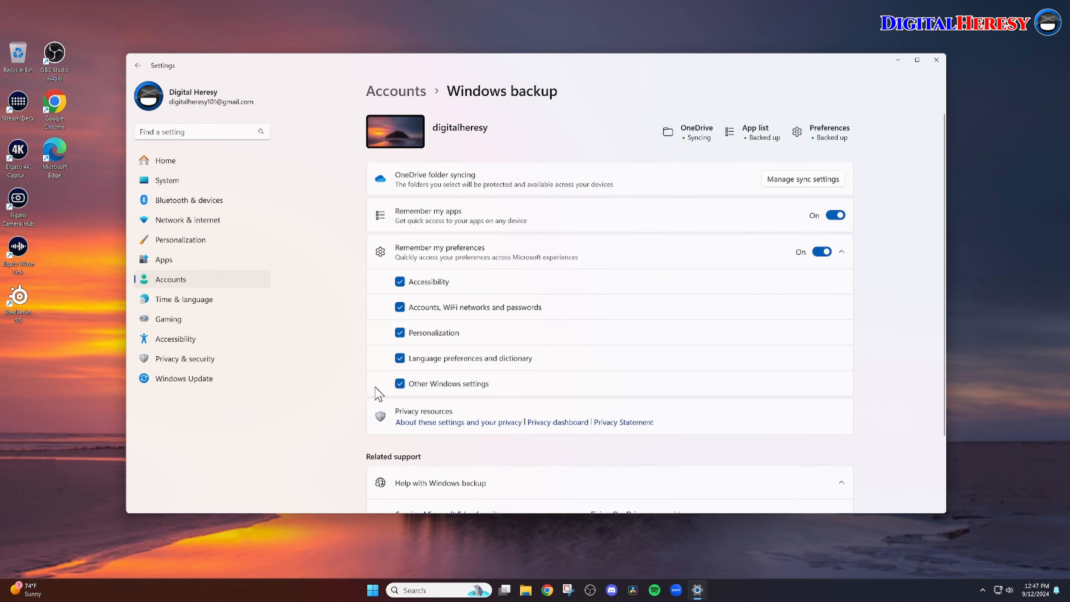
# - In Windows Update's advanced options, turn on receiving updates for other Microsoft products and notifications when a restart is required
pyautogui.click(182, 380)
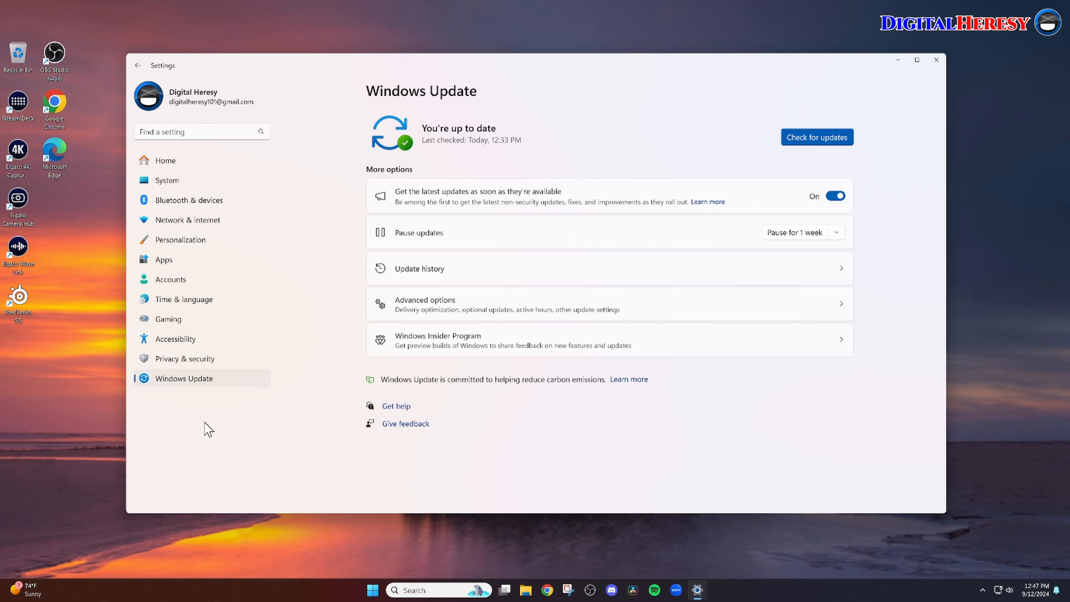
pyautogui.click(492, 310)
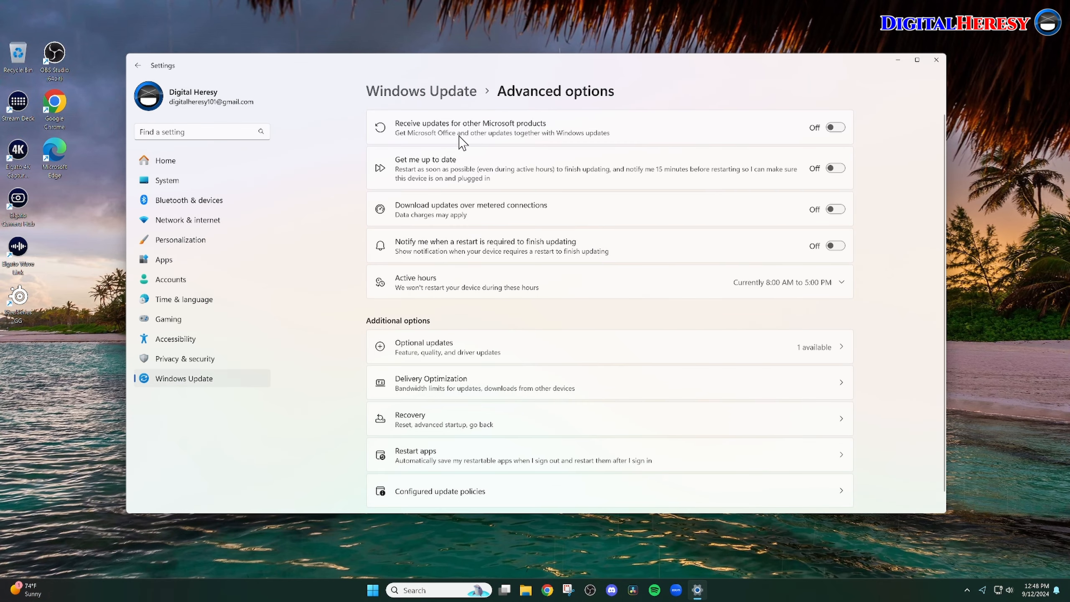
pyautogui.click(837, 129)
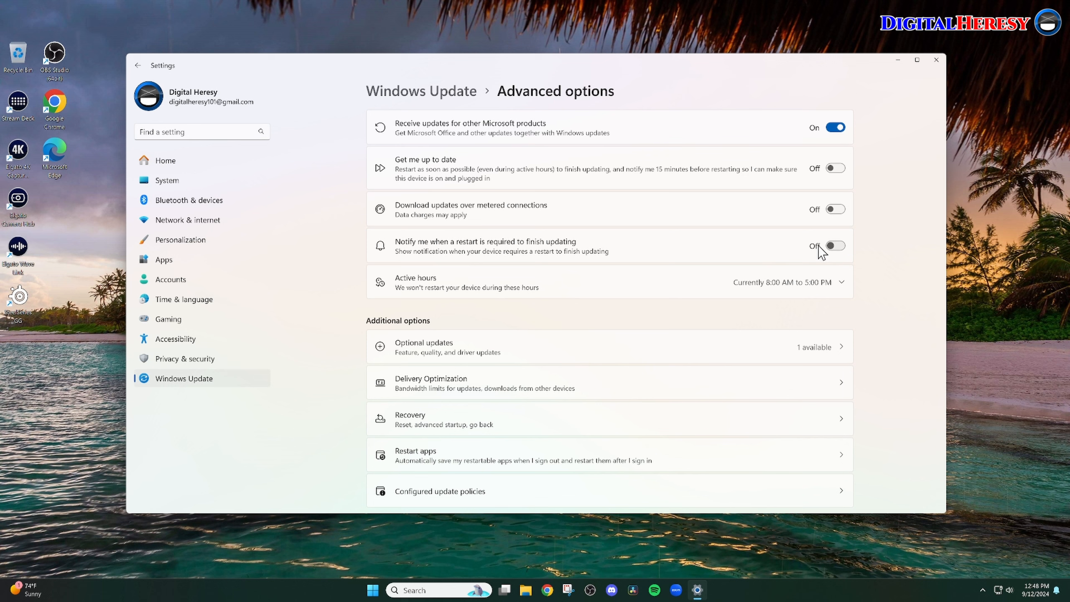
pyautogui.click(838, 246)
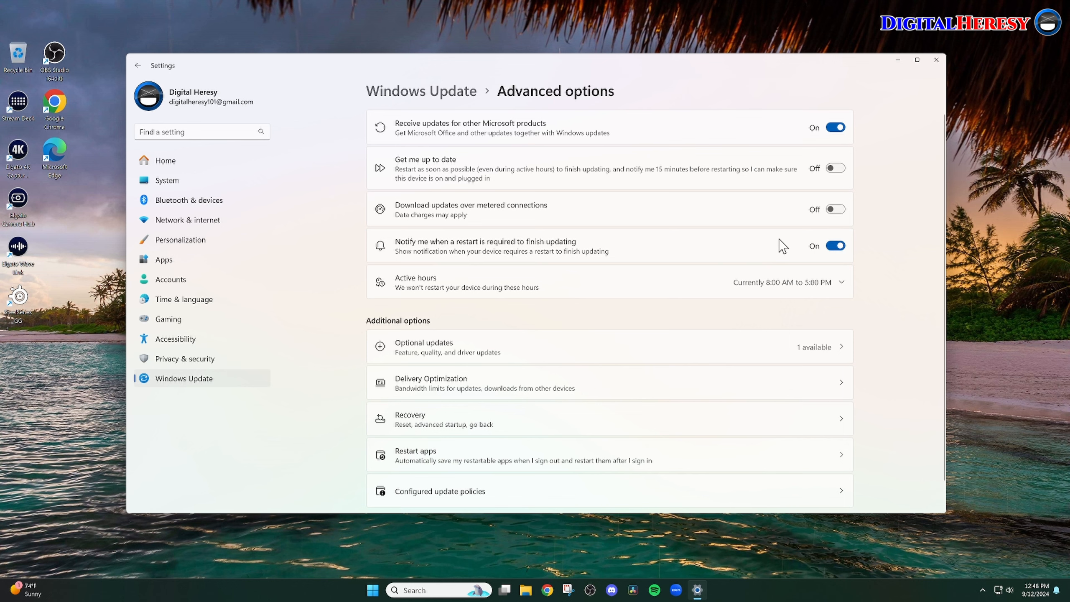
# - Open Delivery Optimization and turn on Allow downloads from other PCs
pyautogui.scroll(-1, 727, 244)
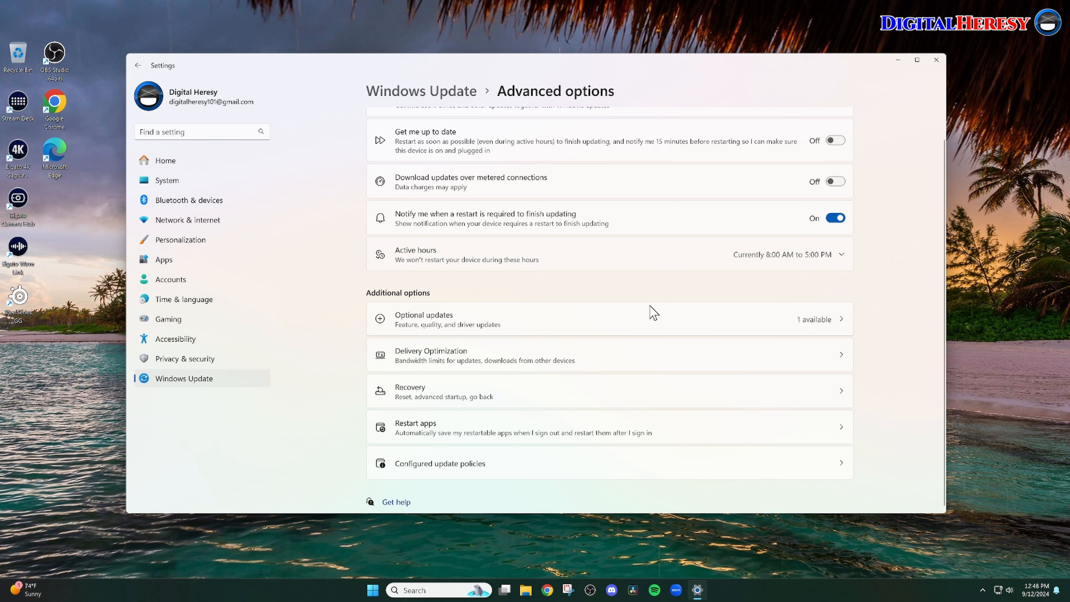
pyautogui.click(605, 360)
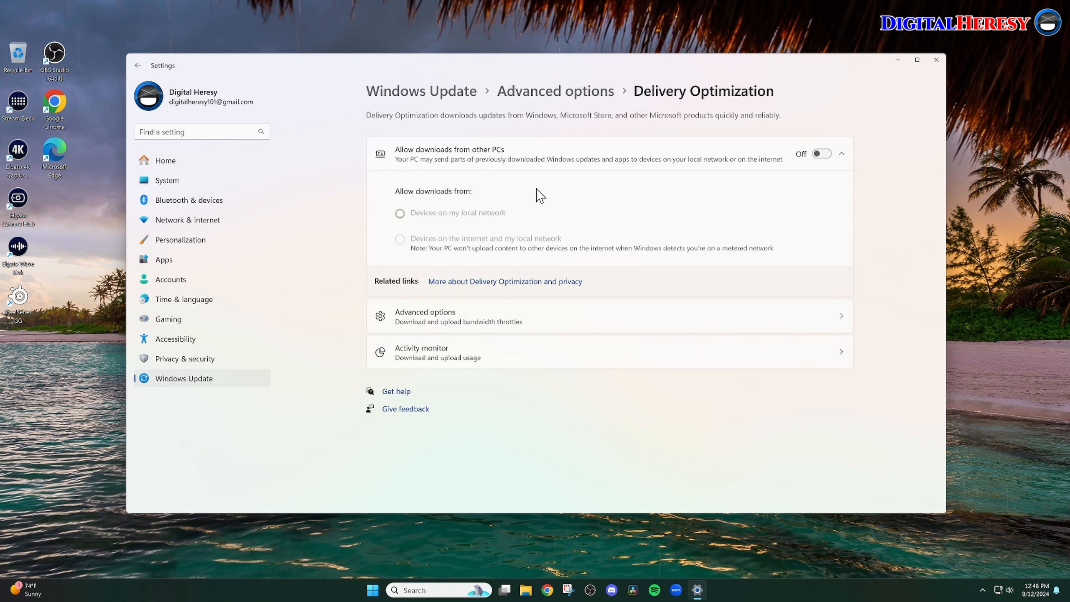
pyautogui.click(822, 154)
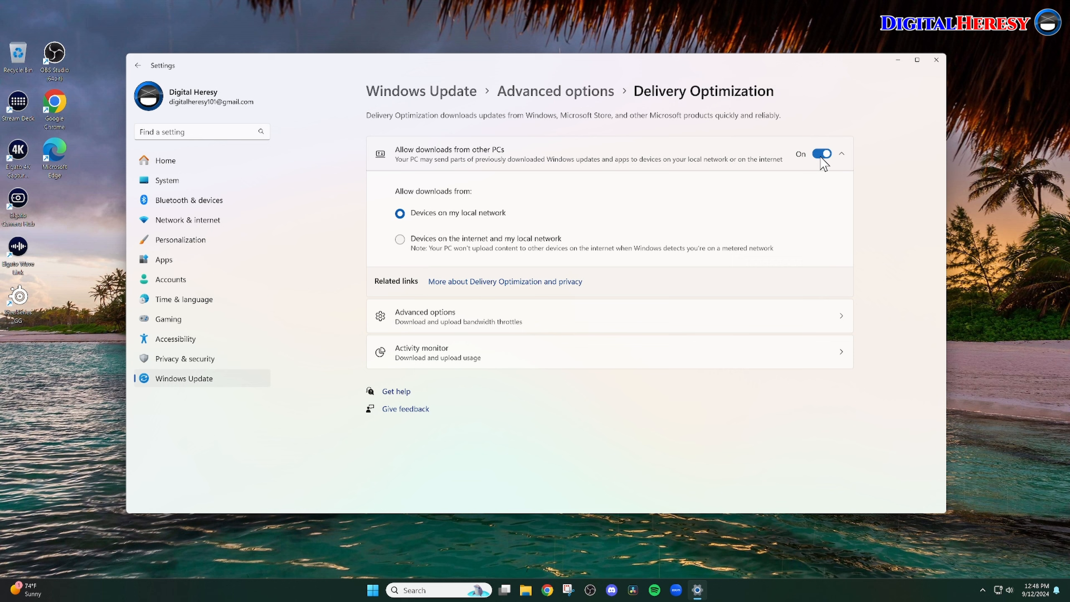